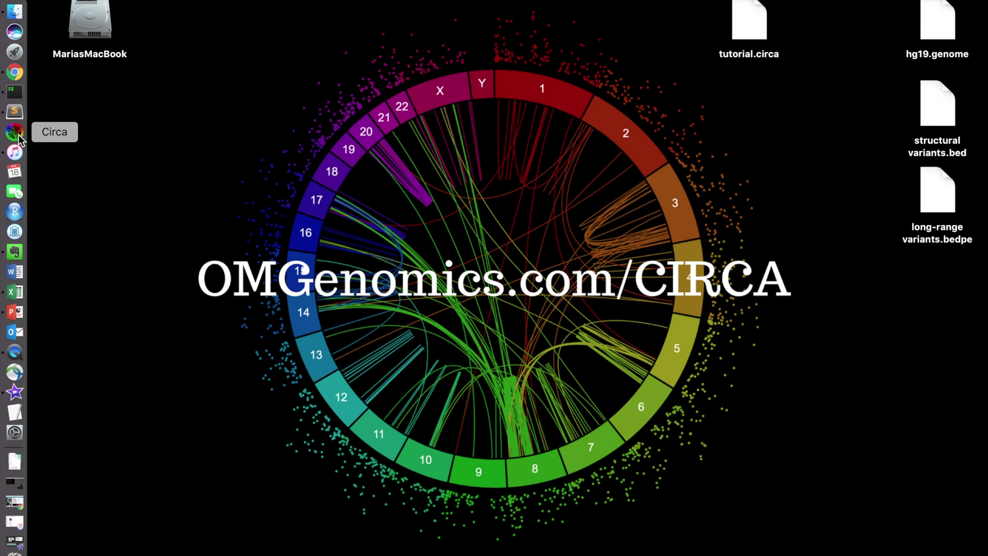
Step: Launch Circa with the tutorial genome plot and close all three yellow warning notices
click(15, 132)
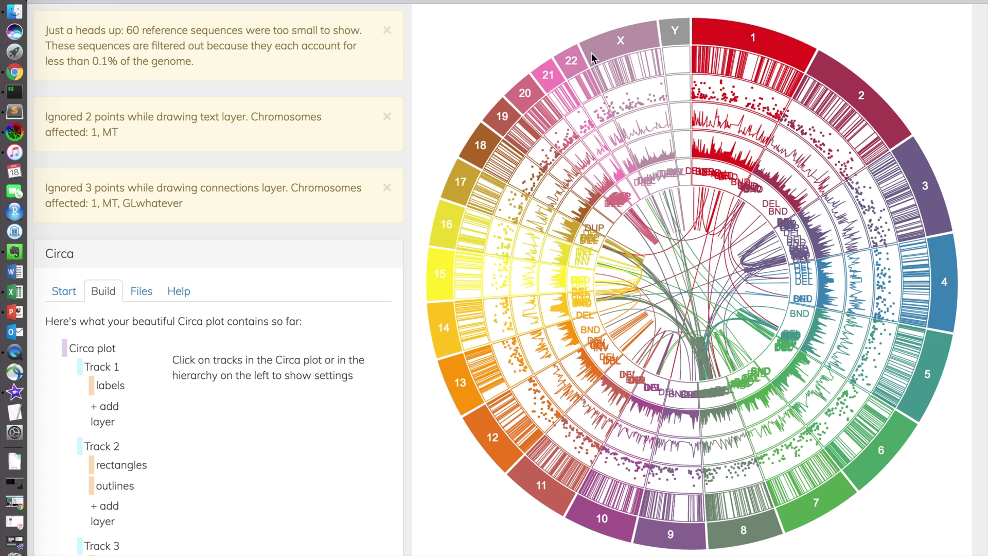
click(386, 31)
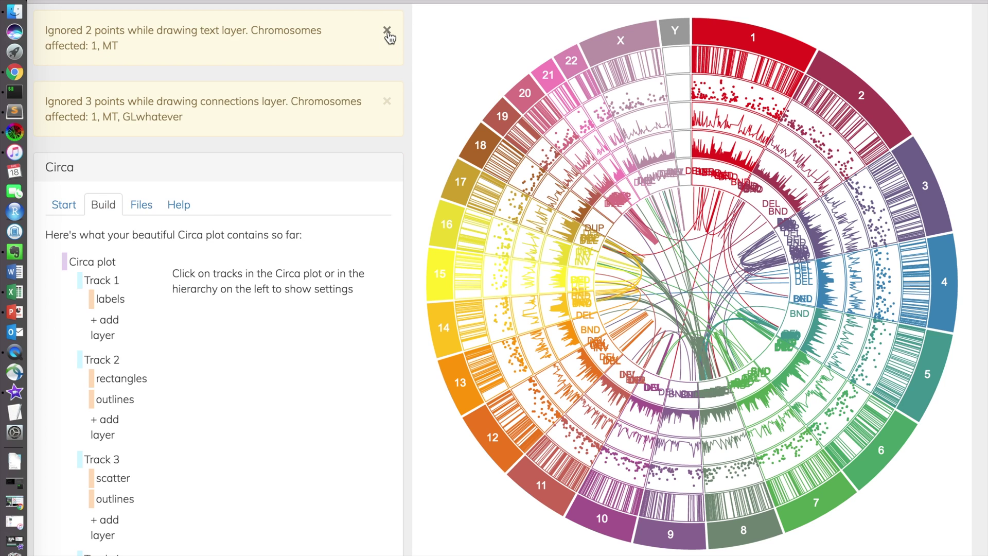
click(387, 30)
click(387, 30)
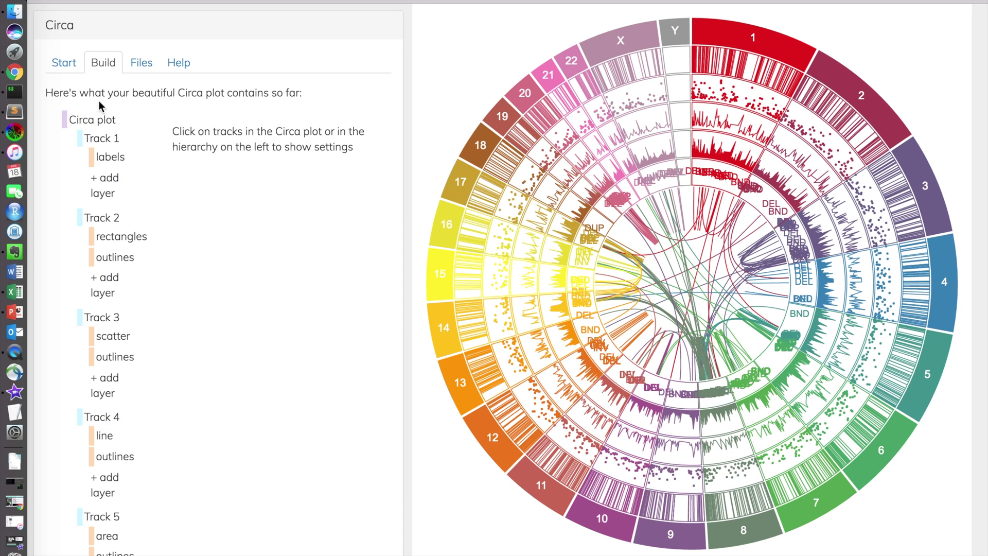
Step: Set the whole plot's background colour to Licorice black
click(81, 124)
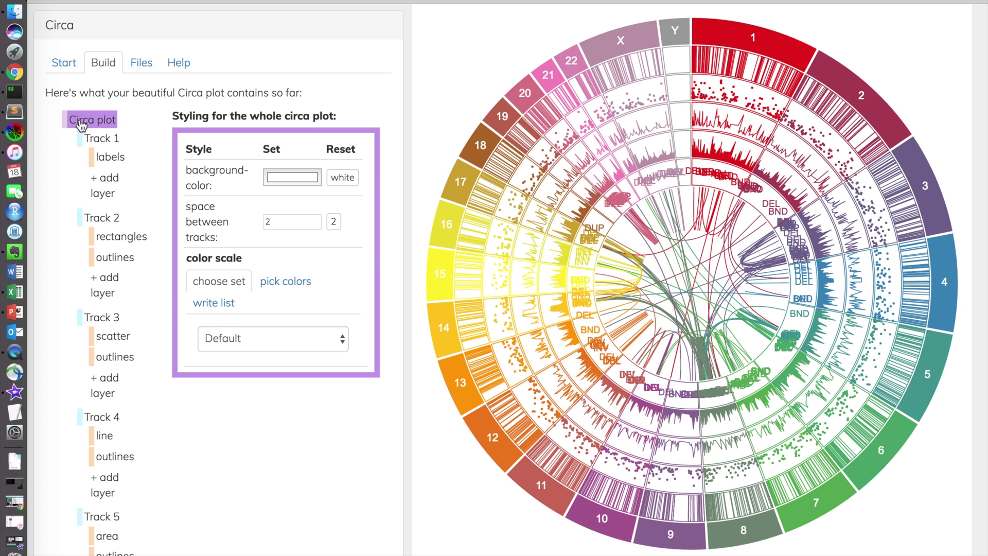
click(294, 177)
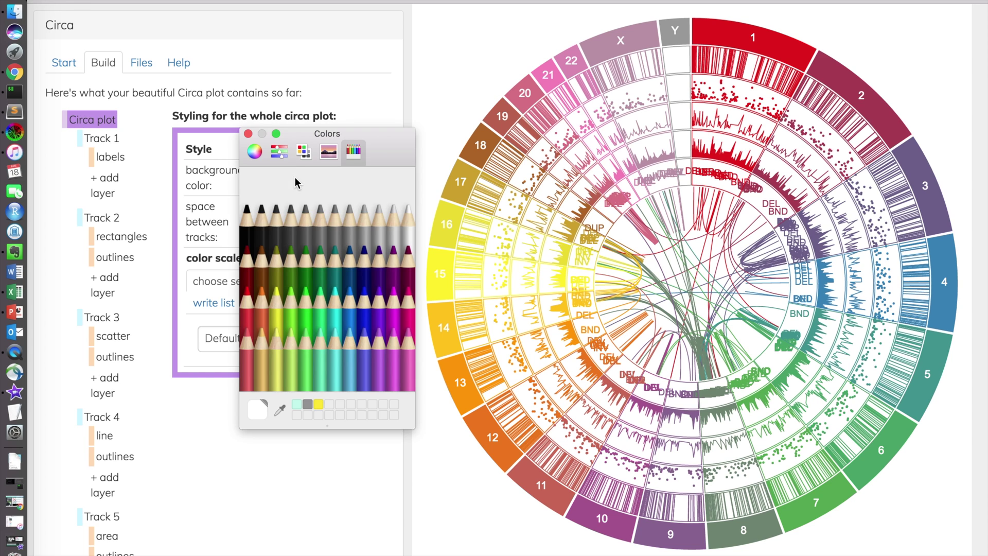
click(246, 229)
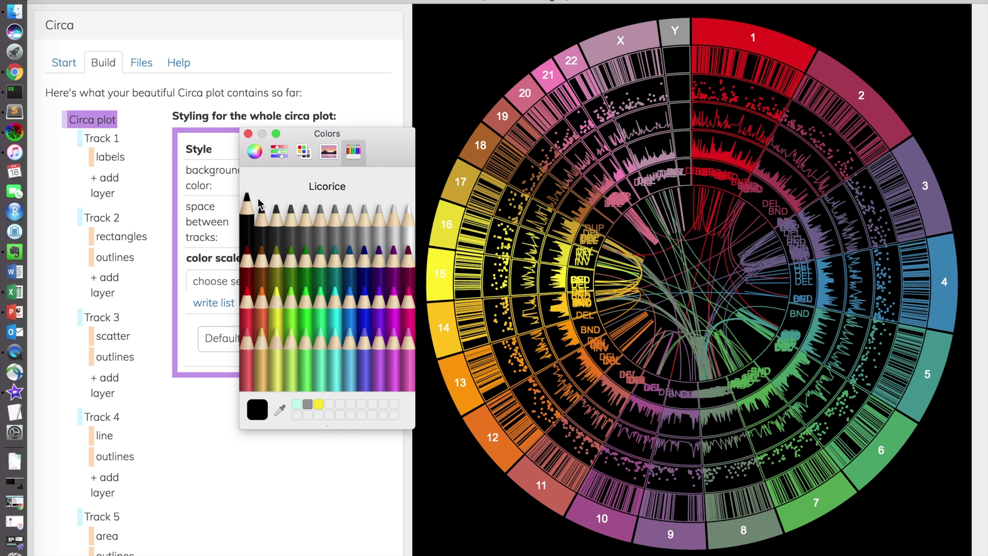
click(248, 133)
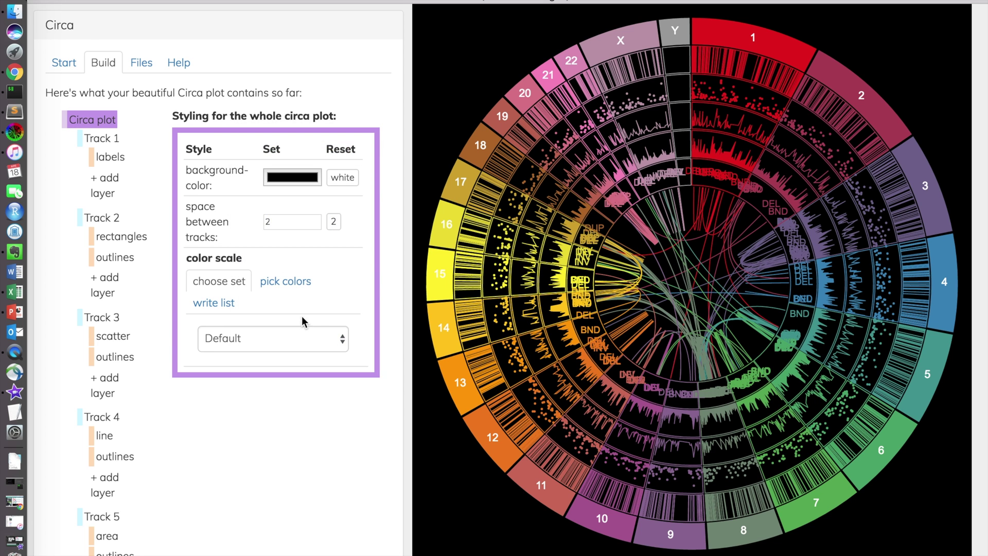
Step: Apply the Dark rainbow colour scale and make chromosome 9 Snow white
click(277, 337)
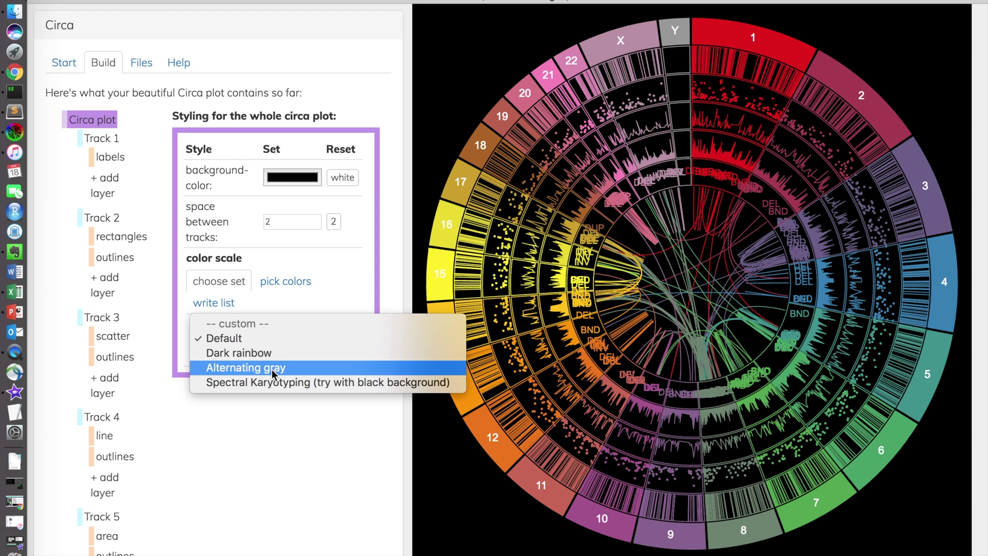
click(263, 356)
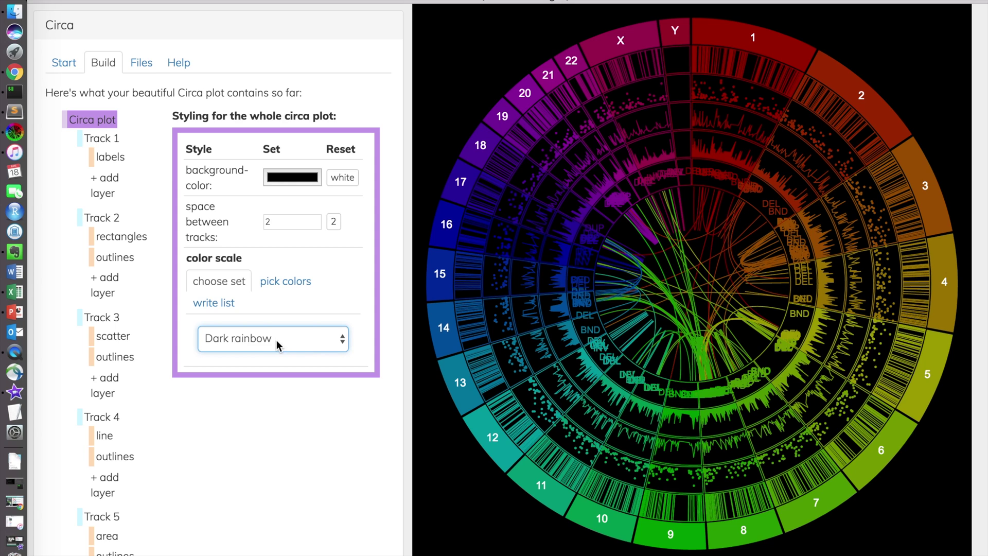
click(285, 282)
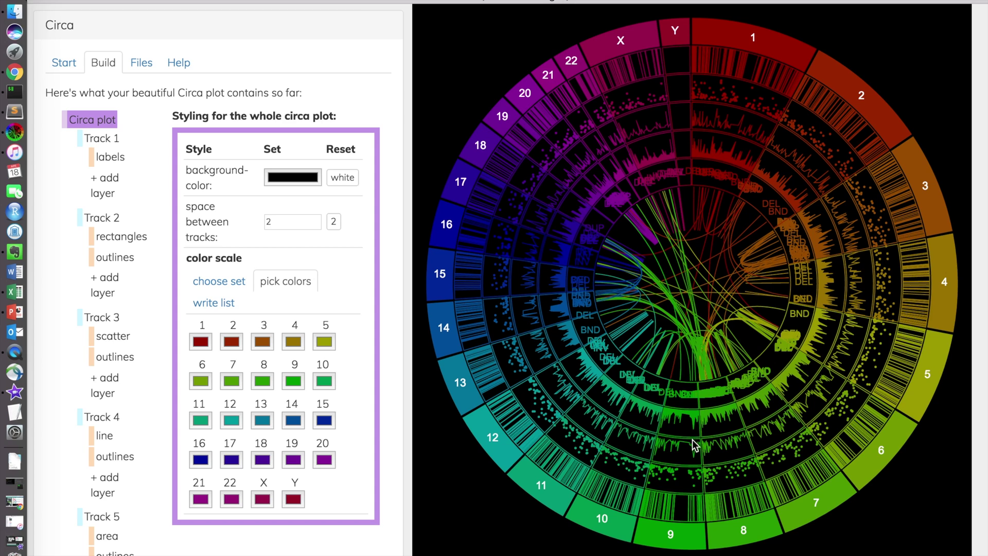
click(289, 384)
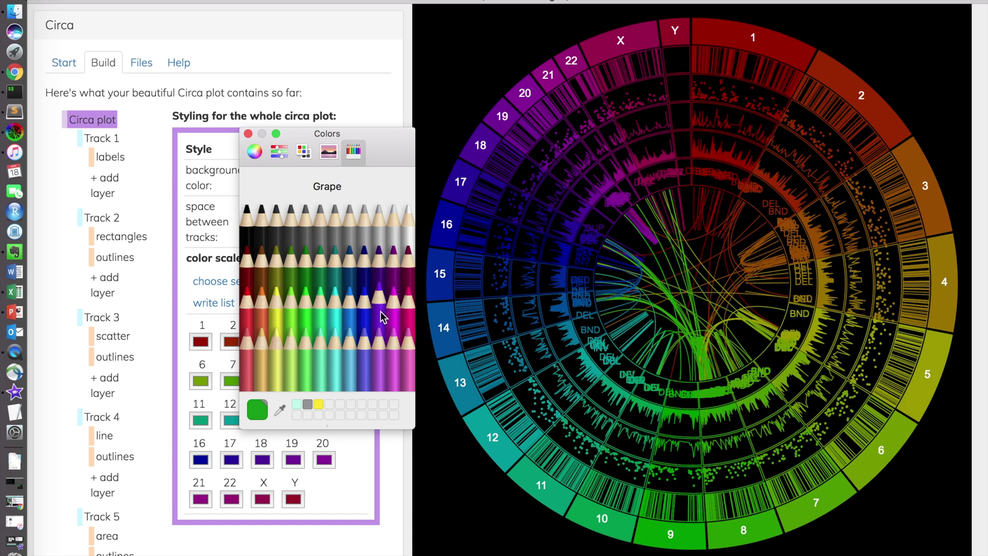
click(408, 228)
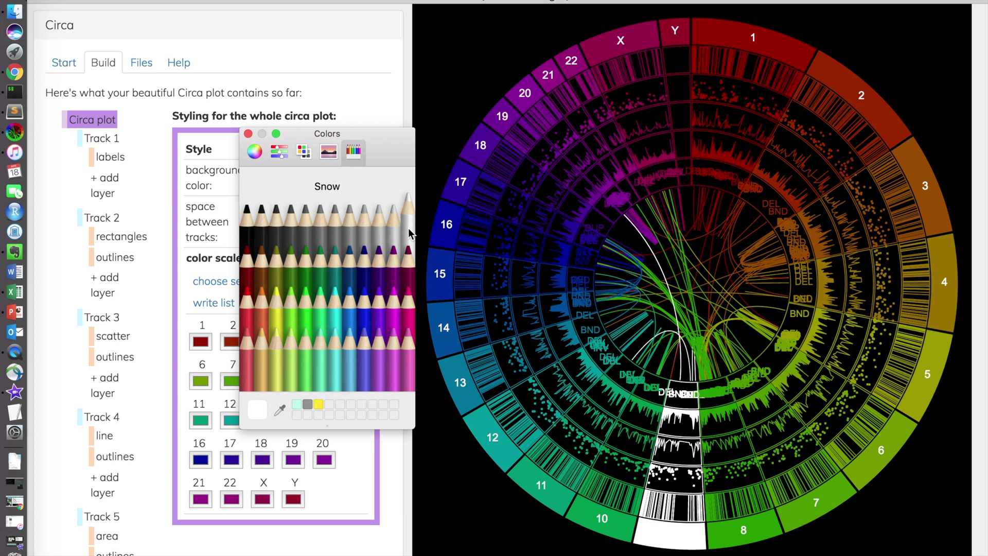
click(249, 134)
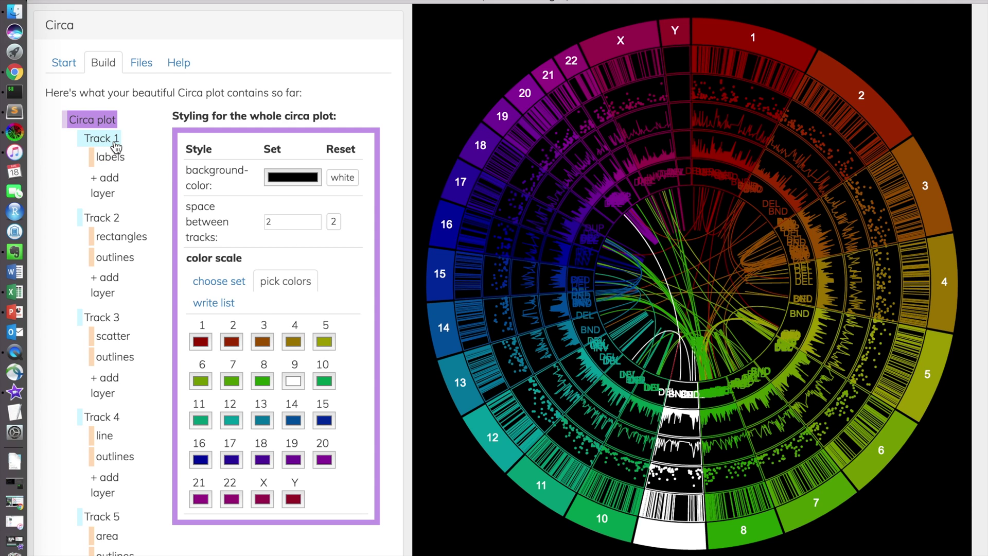
click(101, 138)
Step: Give Track 1 a Licorice black background
click(291, 233)
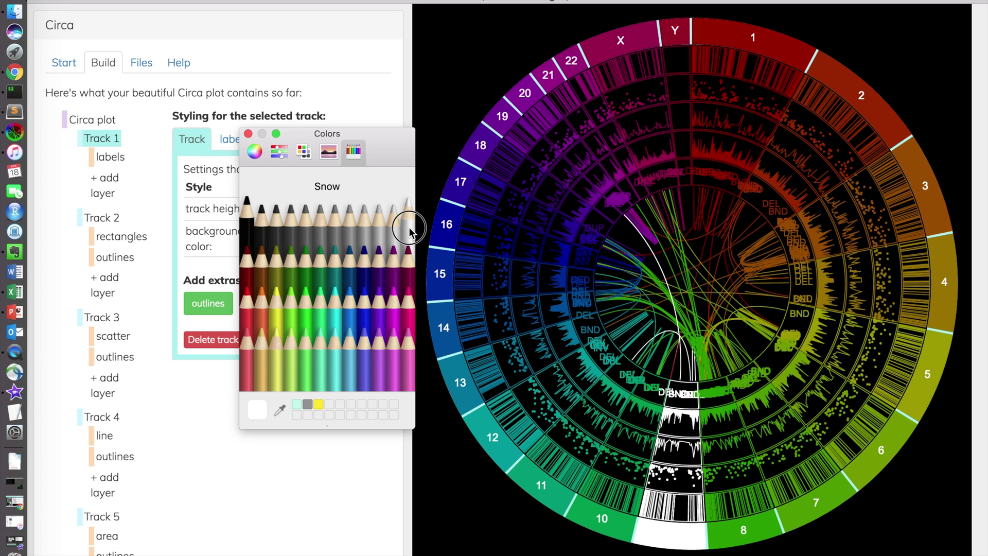
click(248, 133)
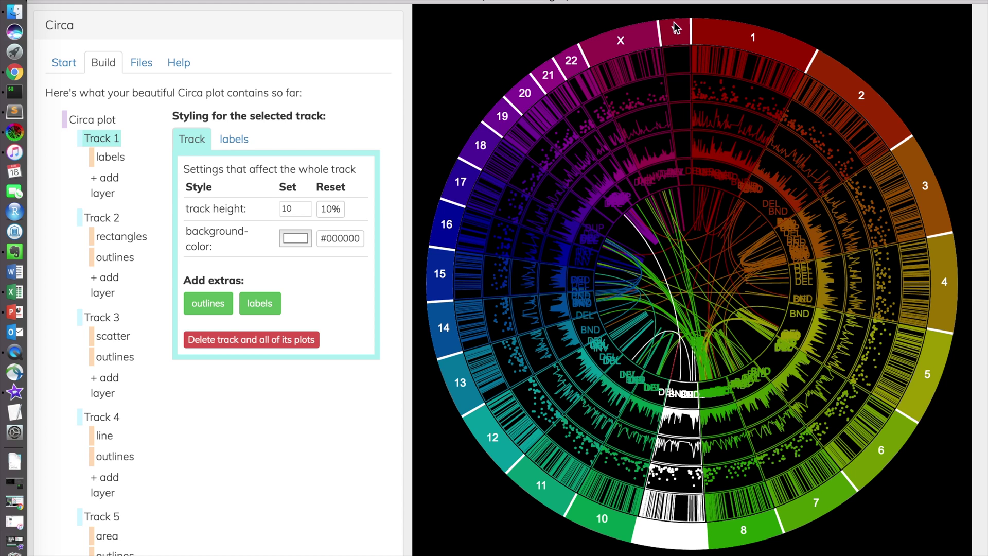
click(289, 236)
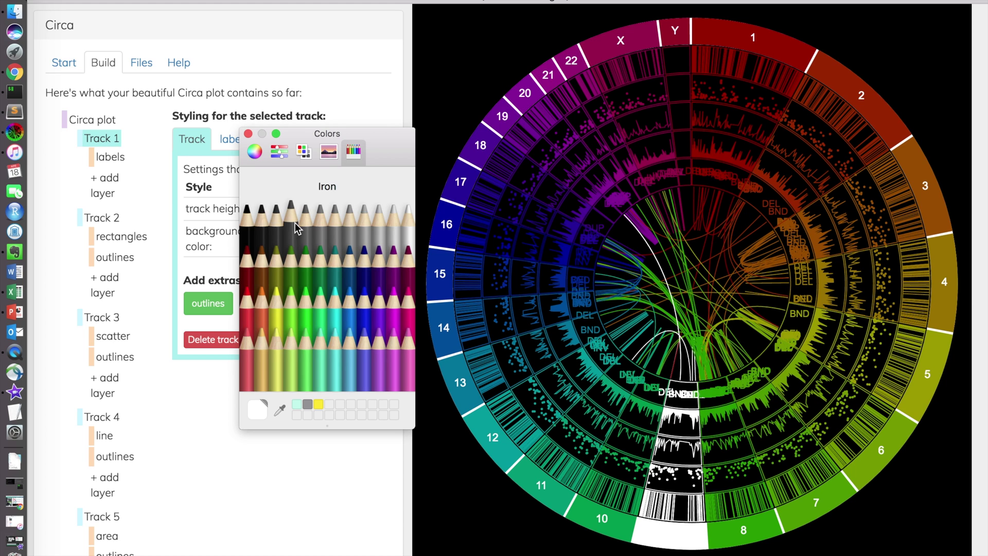
click(248, 134)
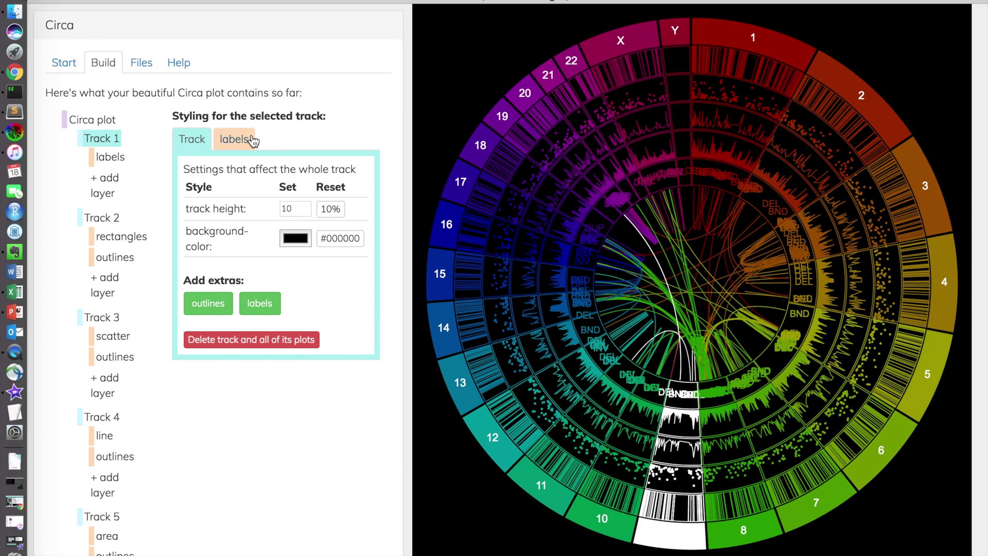
Step: Change Track 1's height from 10 to 15
click(293, 207)
drag(294, 208, 256, 205)
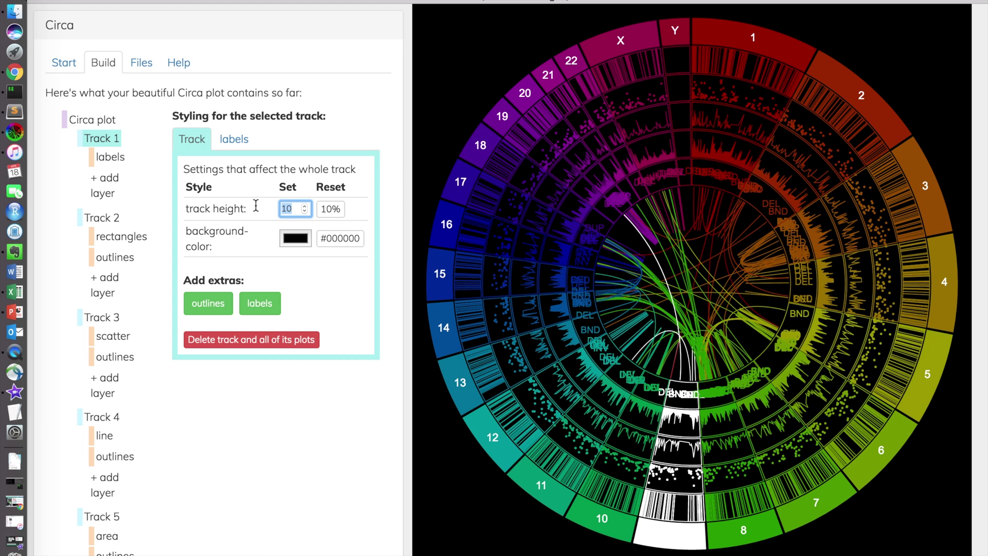
text(15)
click(370, 144)
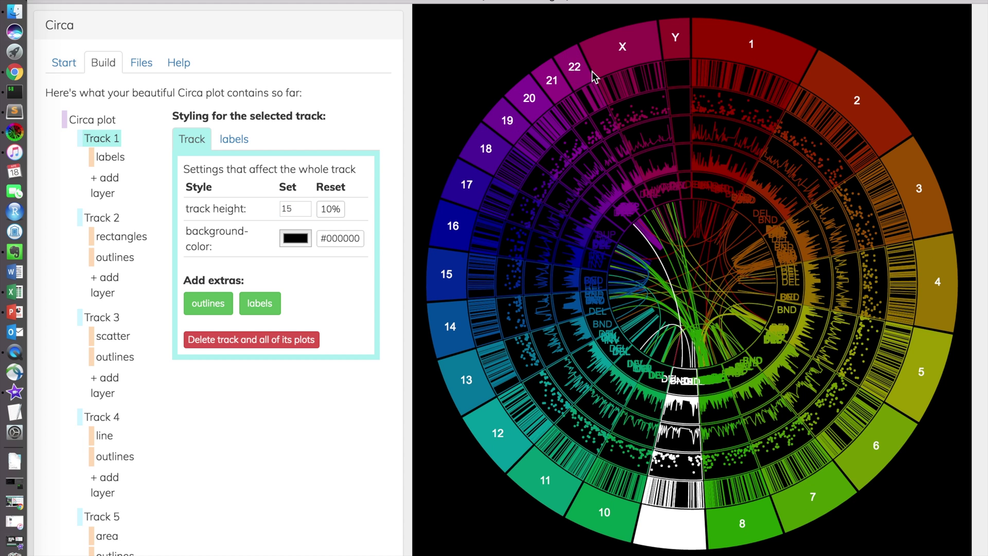
click(241, 137)
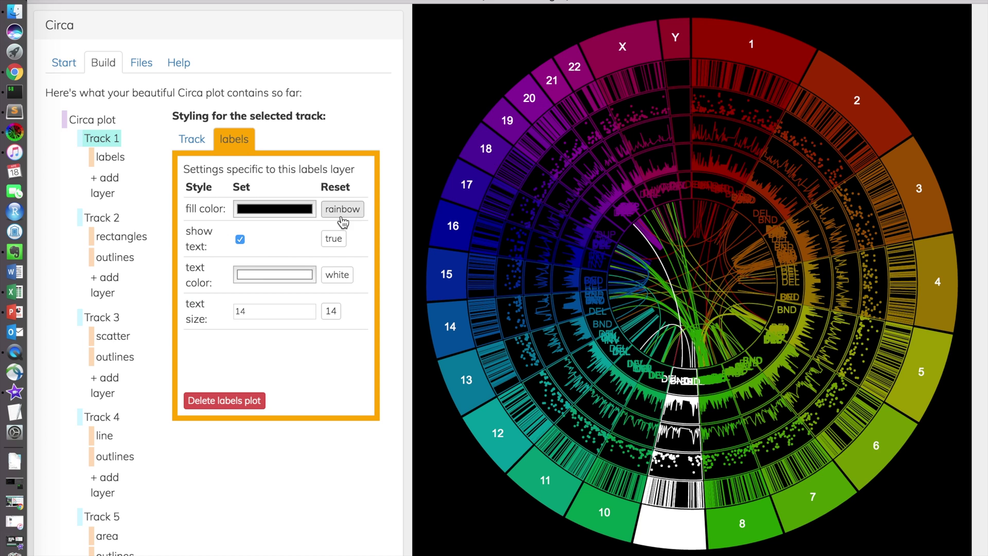
Step: Try purple and magenta ring fills, then restore the rainbow fill and keep labels visible
click(276, 209)
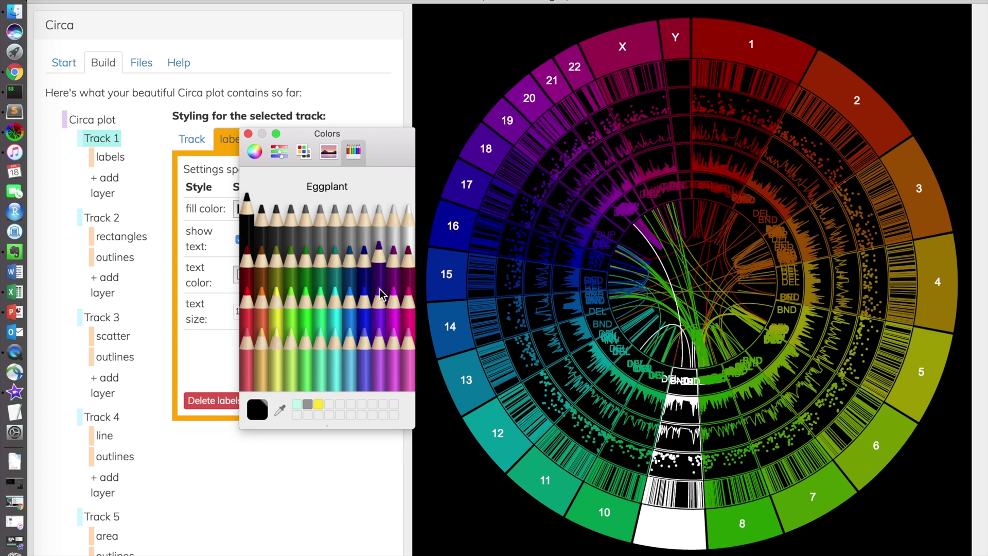
click(383, 315)
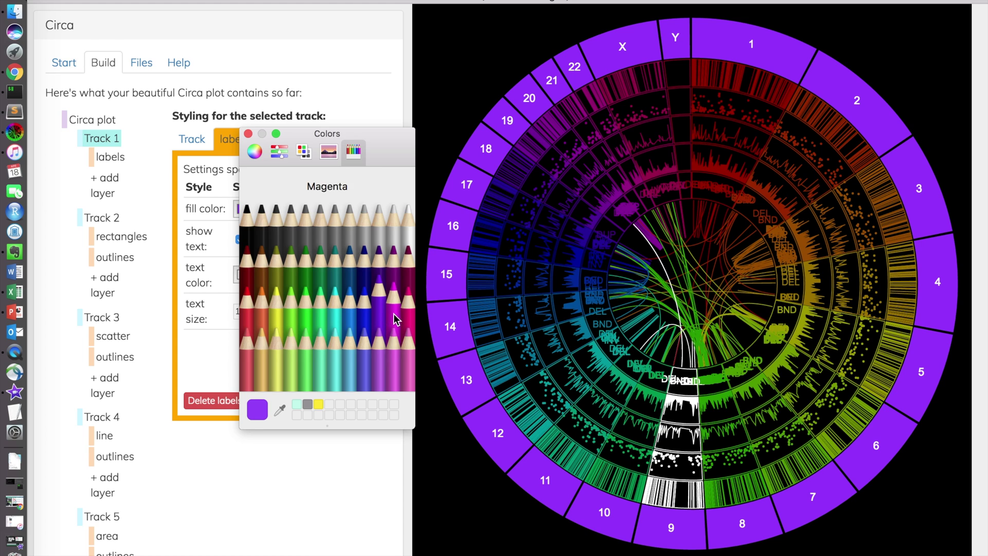
click(395, 316)
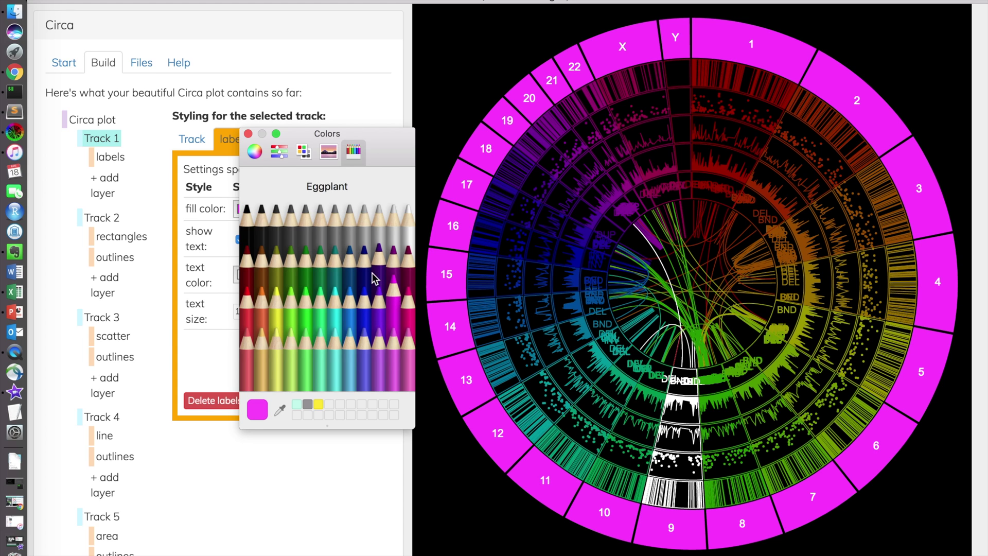
click(248, 133)
click(342, 209)
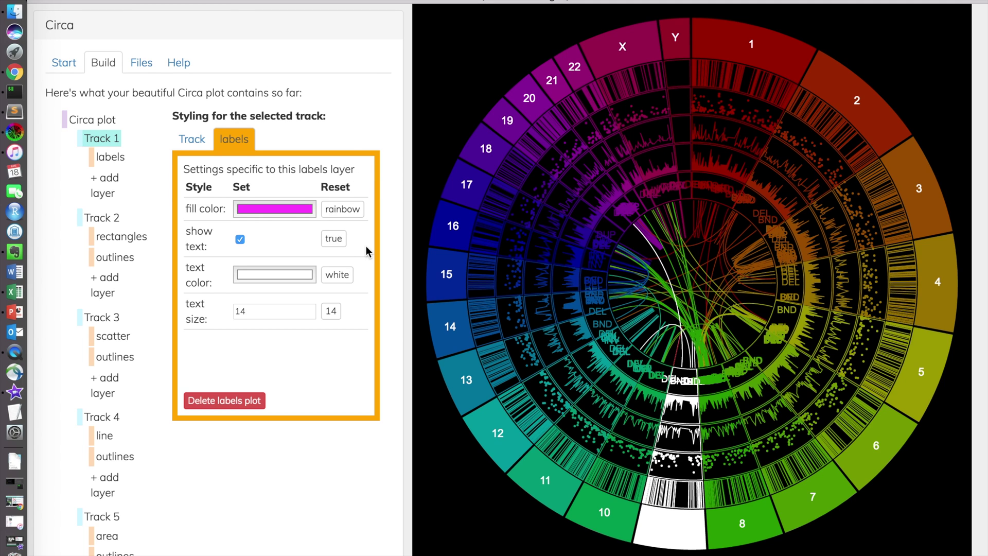
click(238, 240)
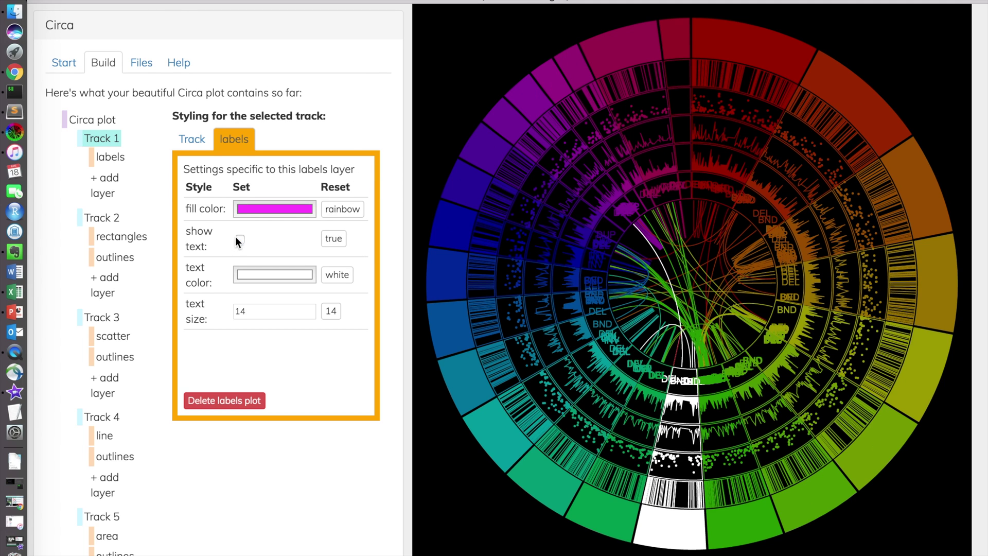
click(240, 239)
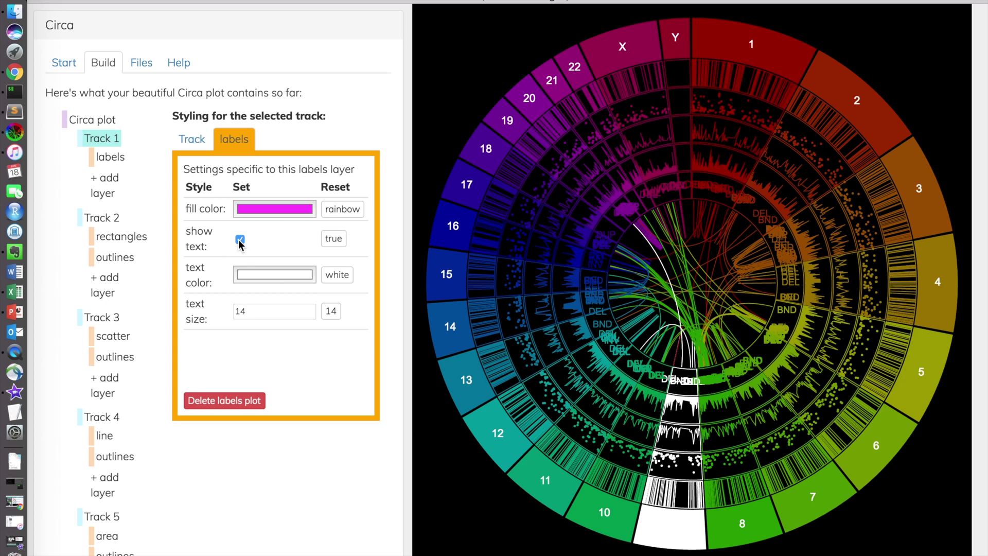
Step: Make the chromosome label text Snow white
click(275, 273)
click(349, 273)
click(320, 258)
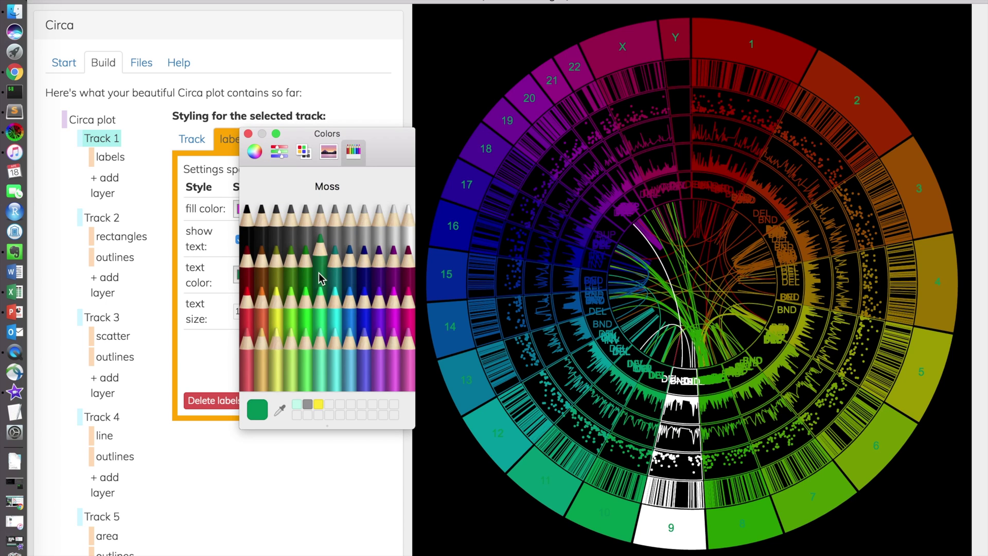
click(248, 223)
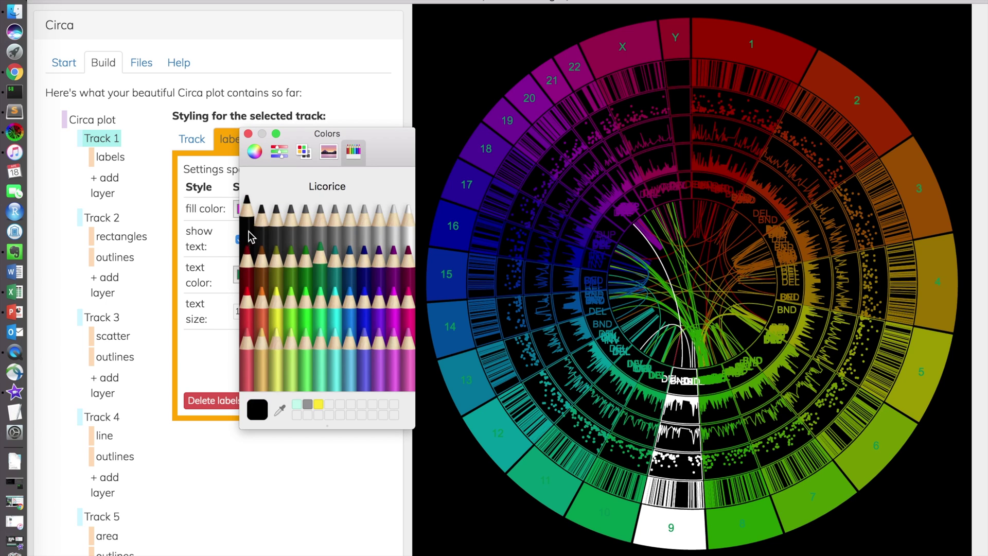
click(409, 232)
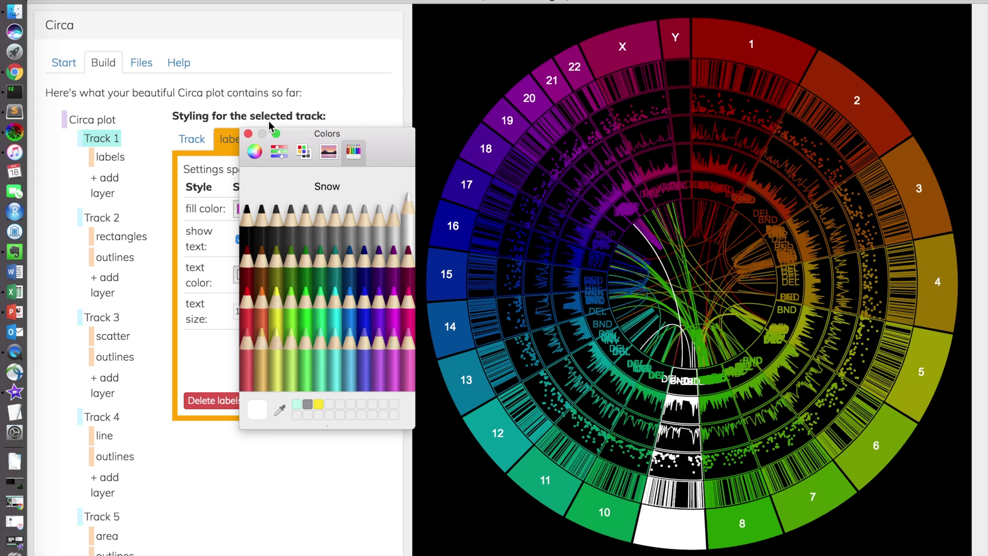
click(249, 135)
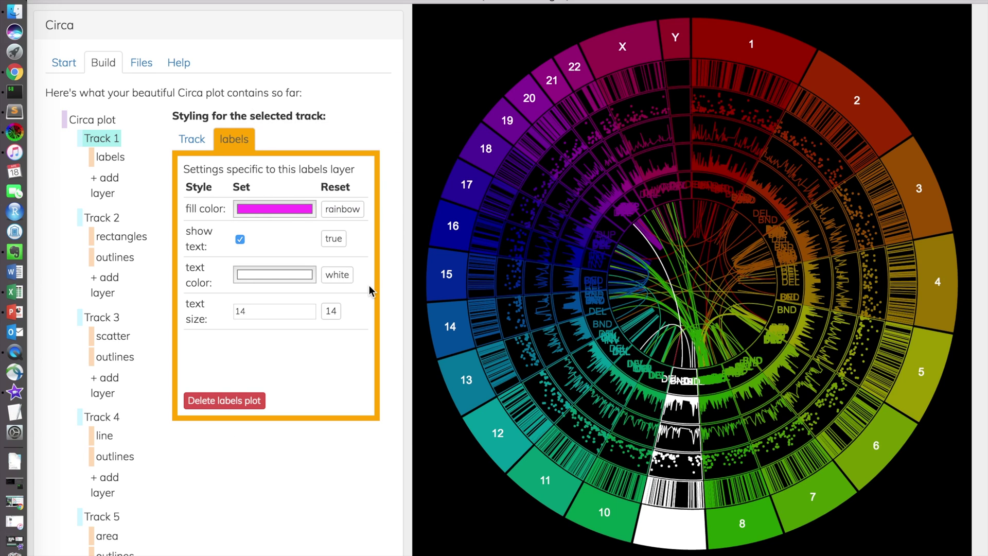
Step: Set the chromosome label text size to 20
drag(276, 306, 203, 311)
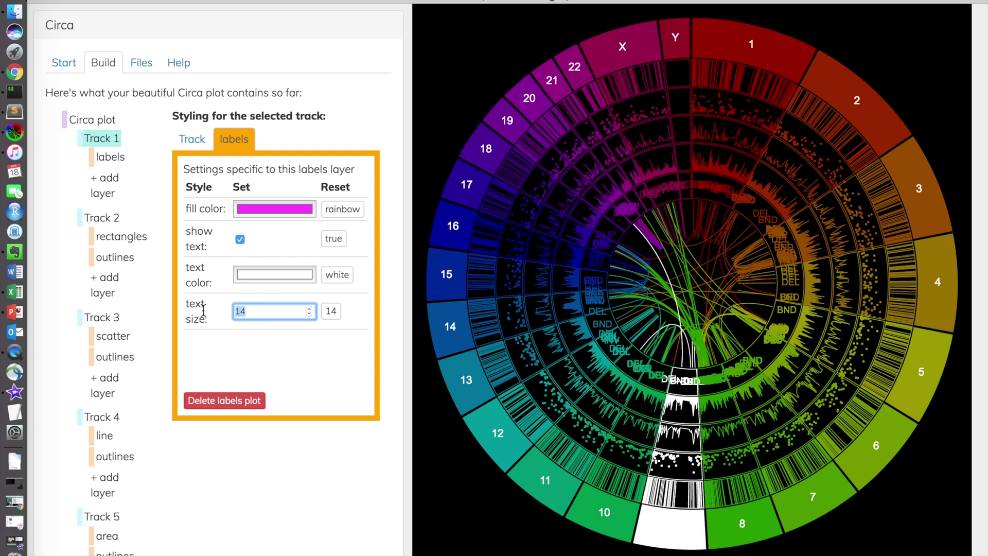
text(20)
click(339, 362)
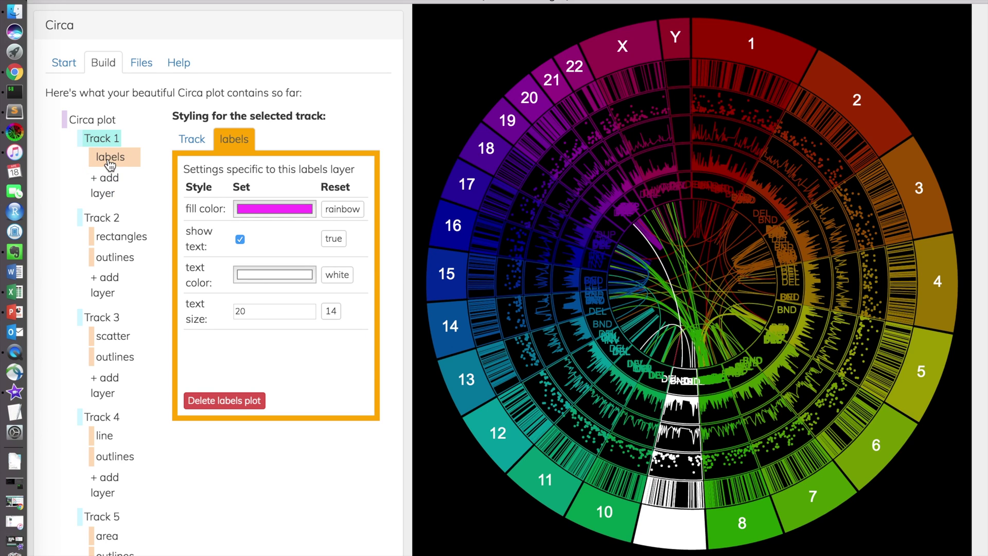
click(107, 221)
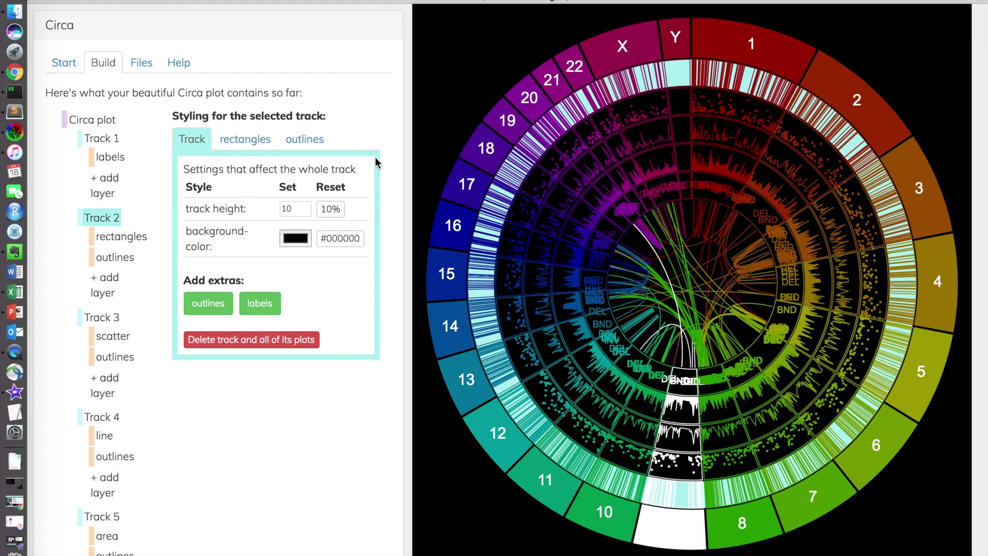
Step: Colour Track 2's rectangles Blueberry blue
click(255, 138)
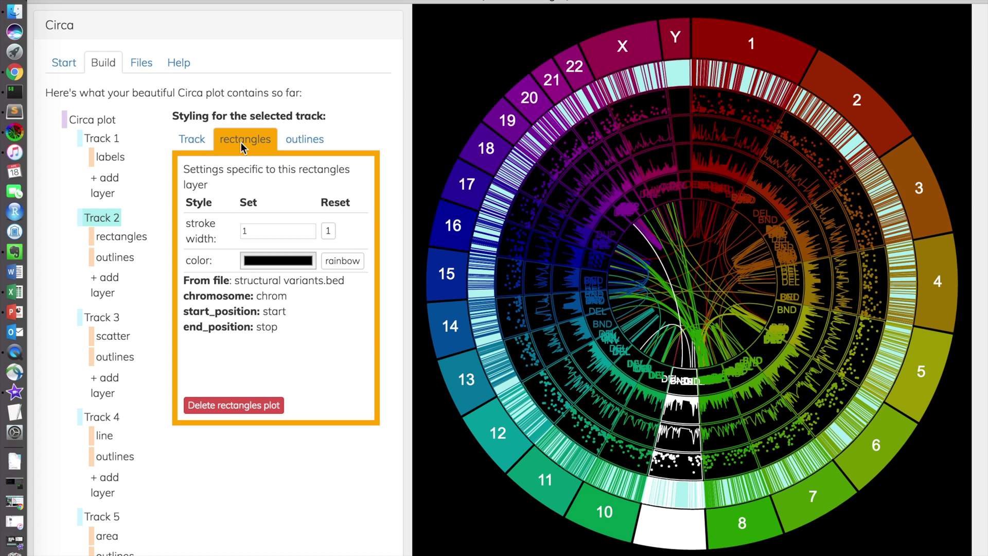
click(266, 260)
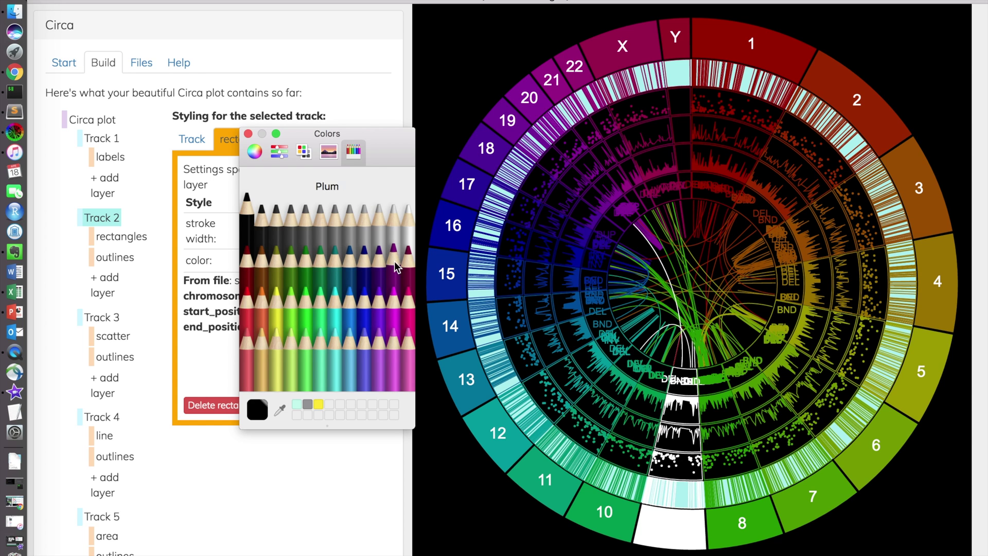
click(368, 321)
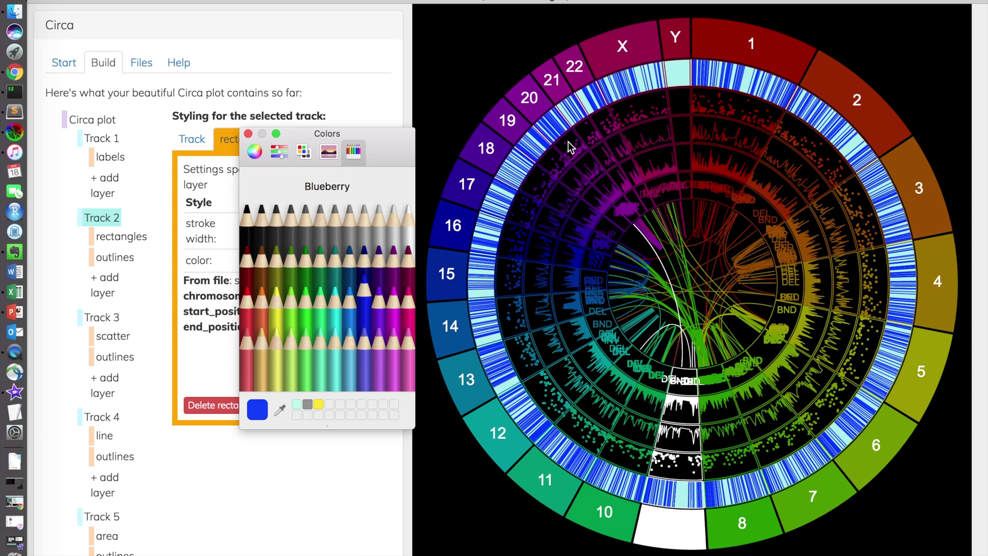
click(248, 135)
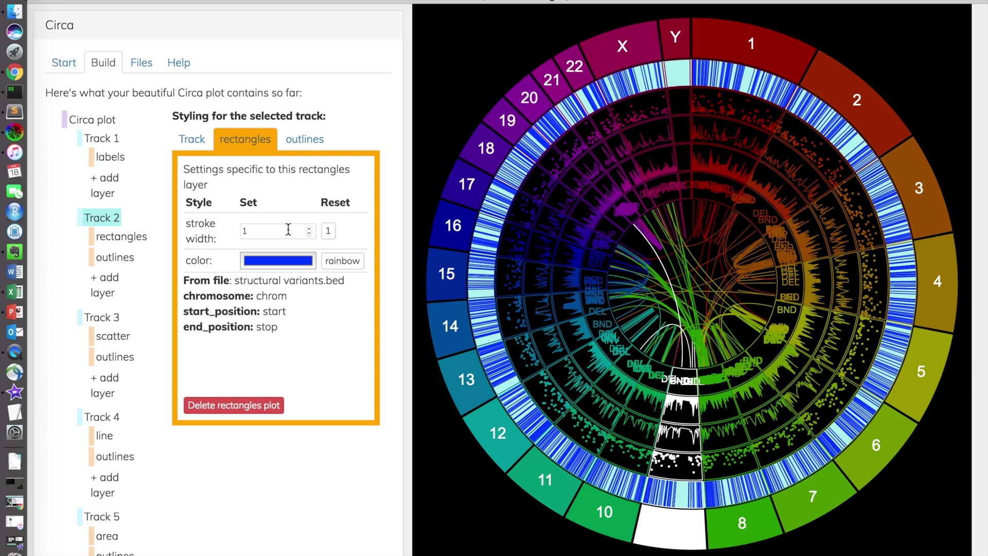
Step: Set Track 2's rectangle stroke width to 2 and deselect the track
drag(288, 230, 235, 227)
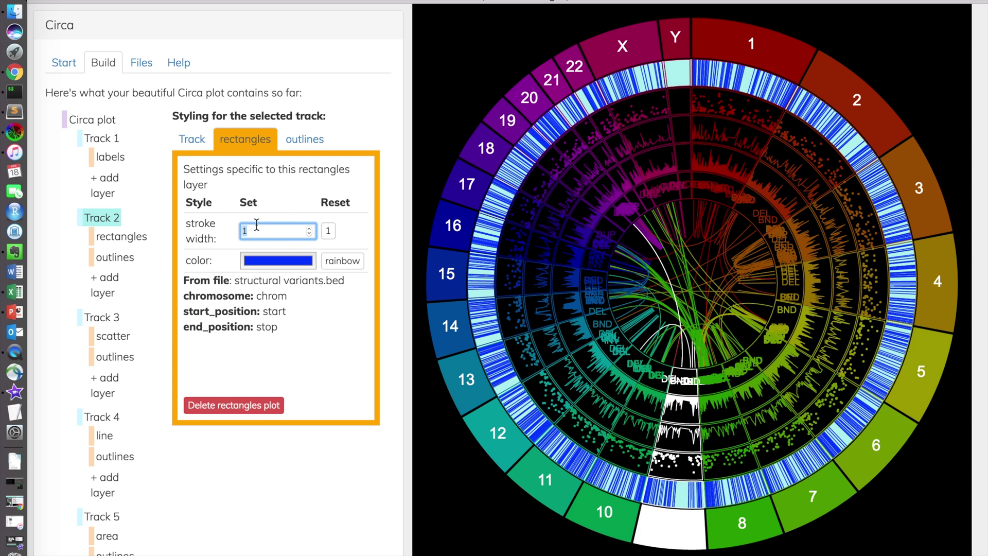
text(2)
click(362, 230)
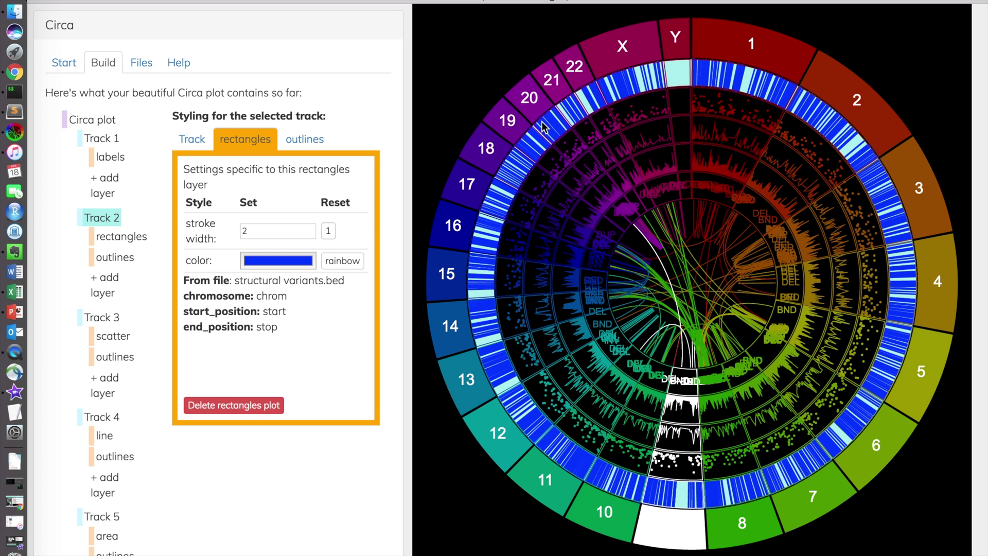
click(306, 141)
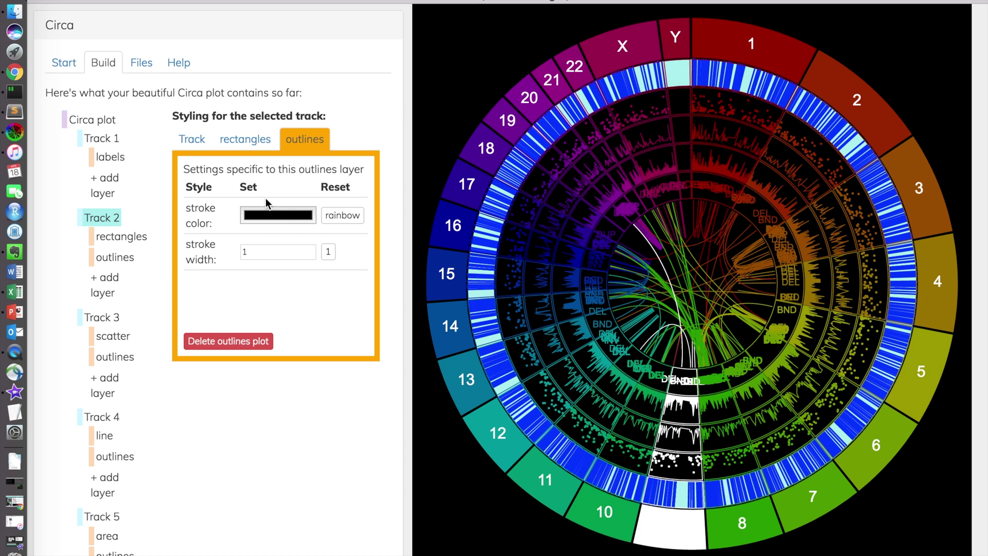
click(192, 139)
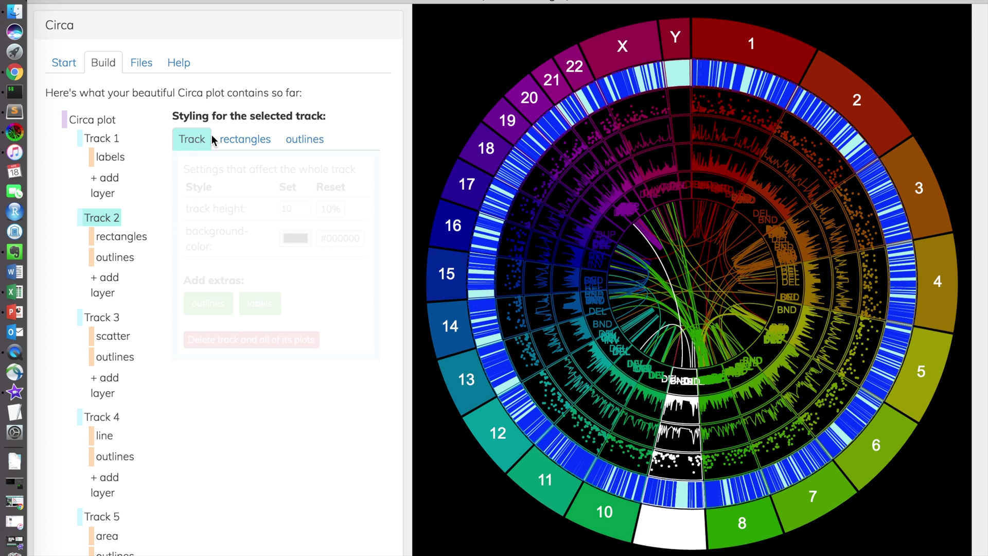
click(587, 116)
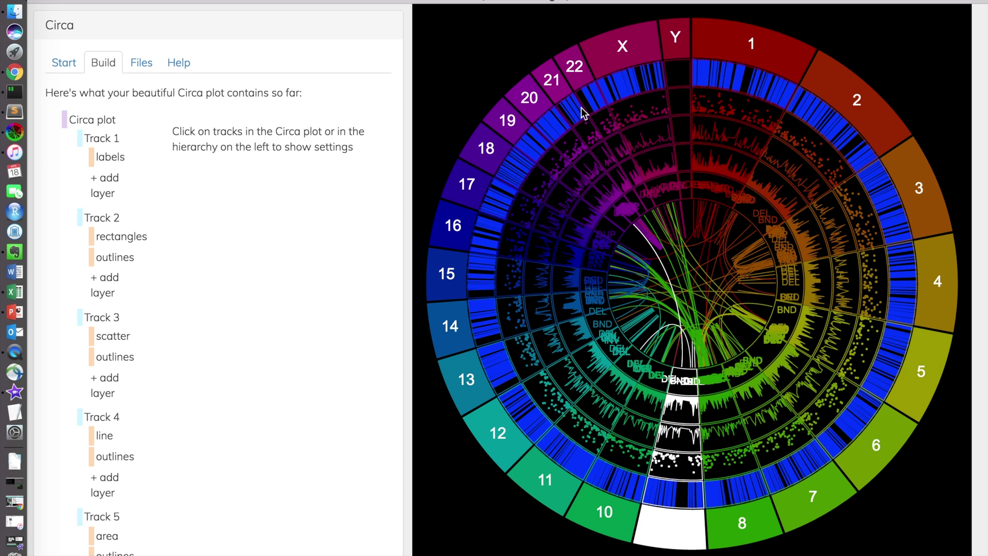
click(613, 118)
Step: Try Track 3 scatter dot sizes of 1 and then 3
click(247, 144)
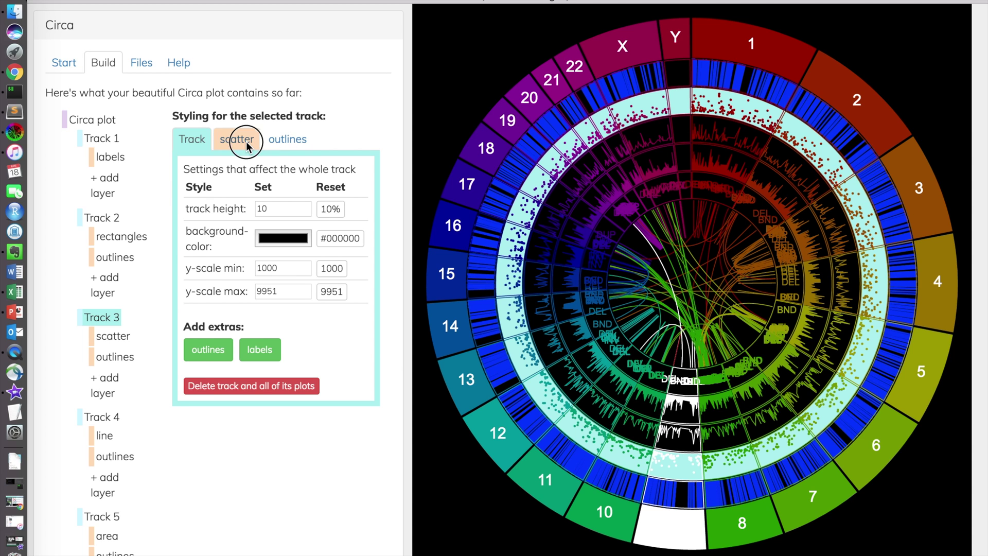
drag(265, 215, 213, 216)
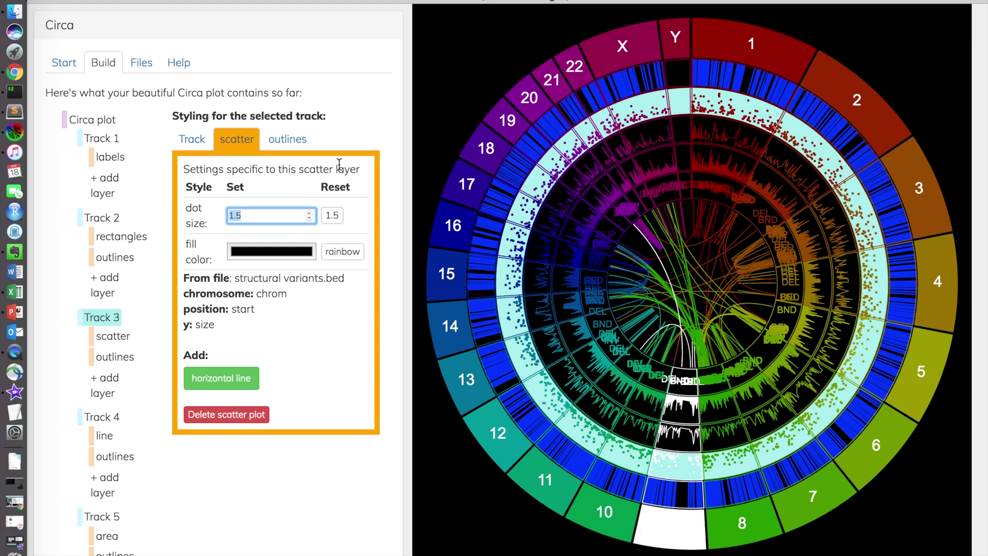
text(1)
click(362, 133)
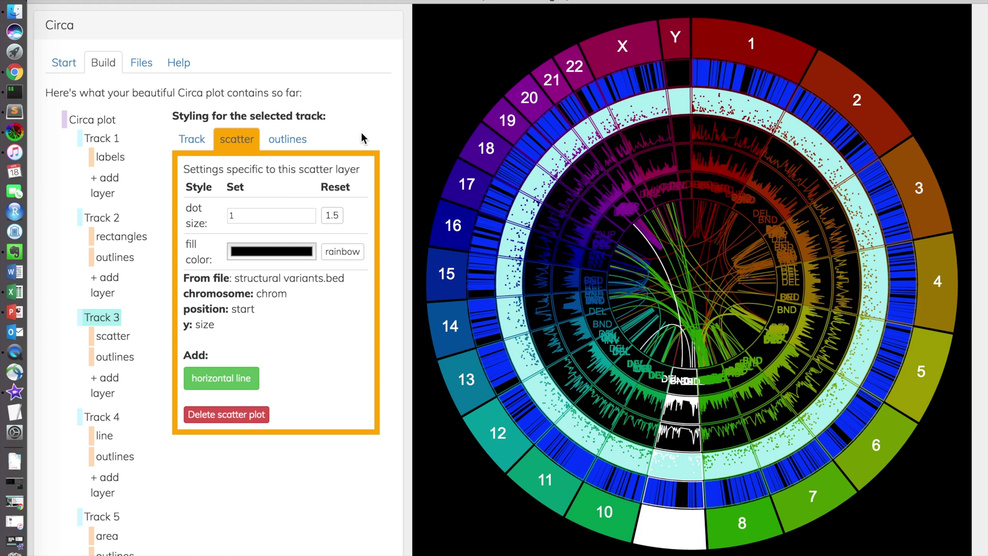
click(219, 214)
text(3)
click(374, 132)
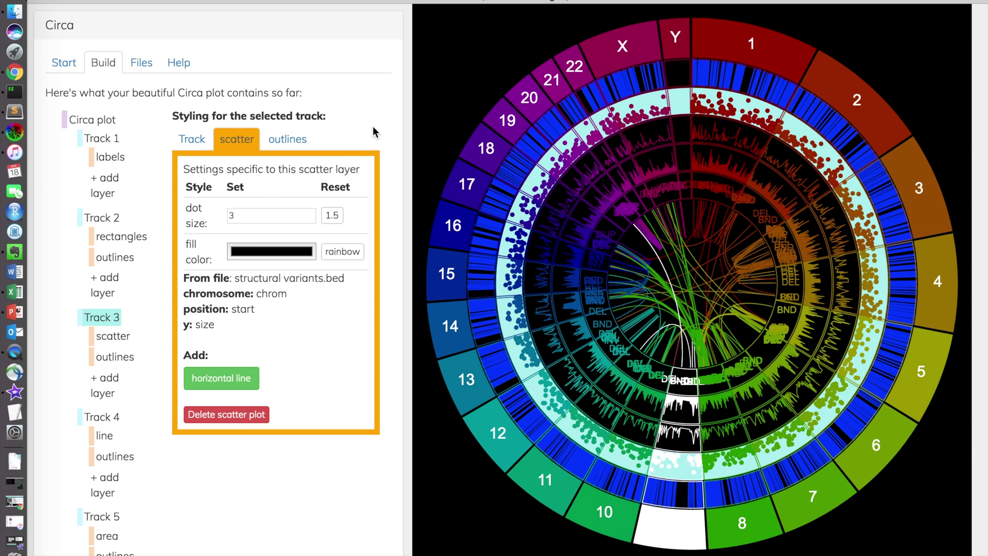
Step: Try magenta dots, then restore the default dot size of 1.5
click(271, 255)
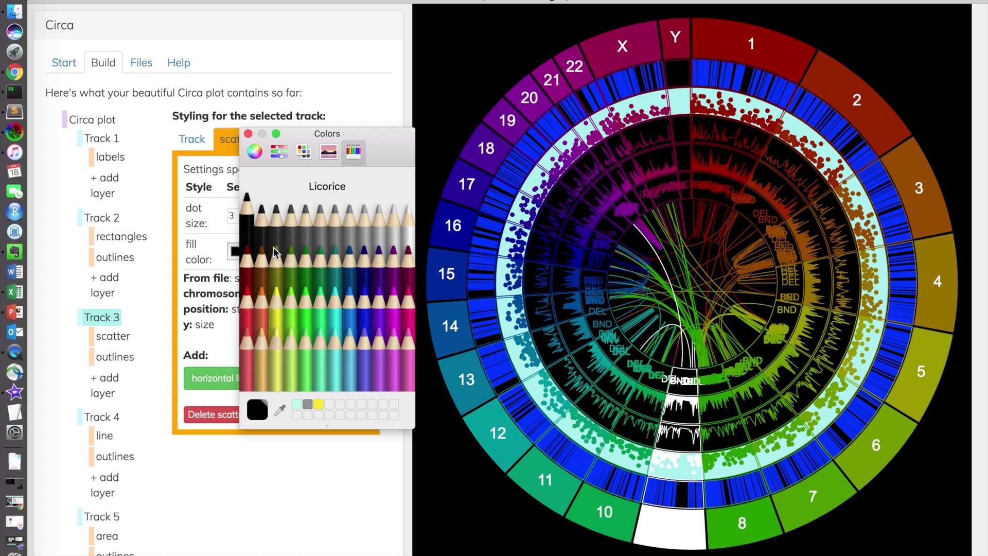
click(396, 315)
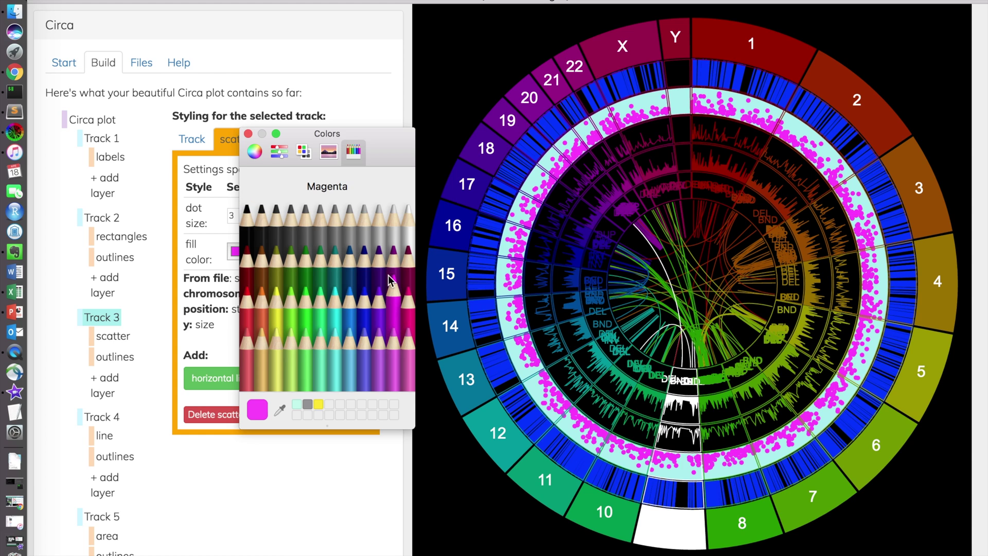
click(248, 134)
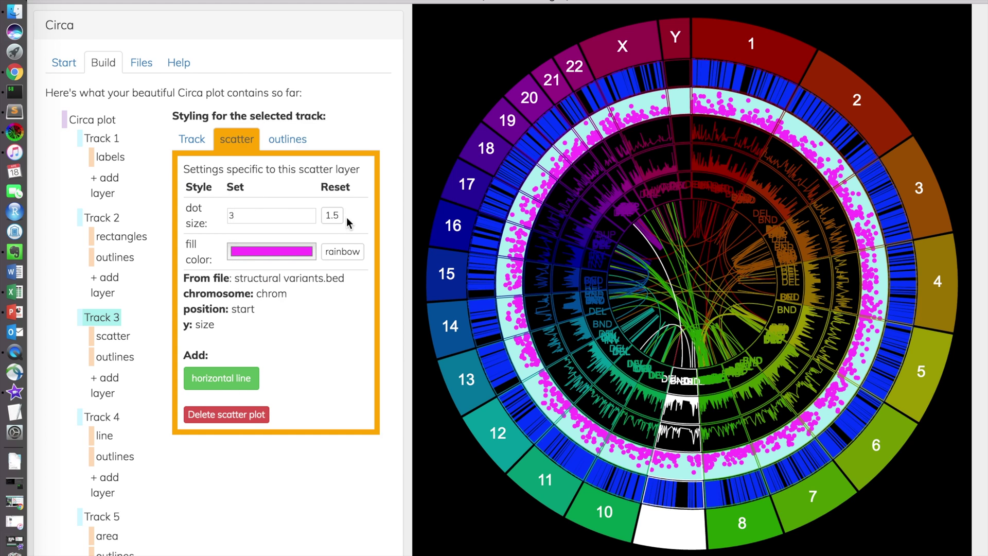
click(273, 215)
click(352, 203)
click(333, 218)
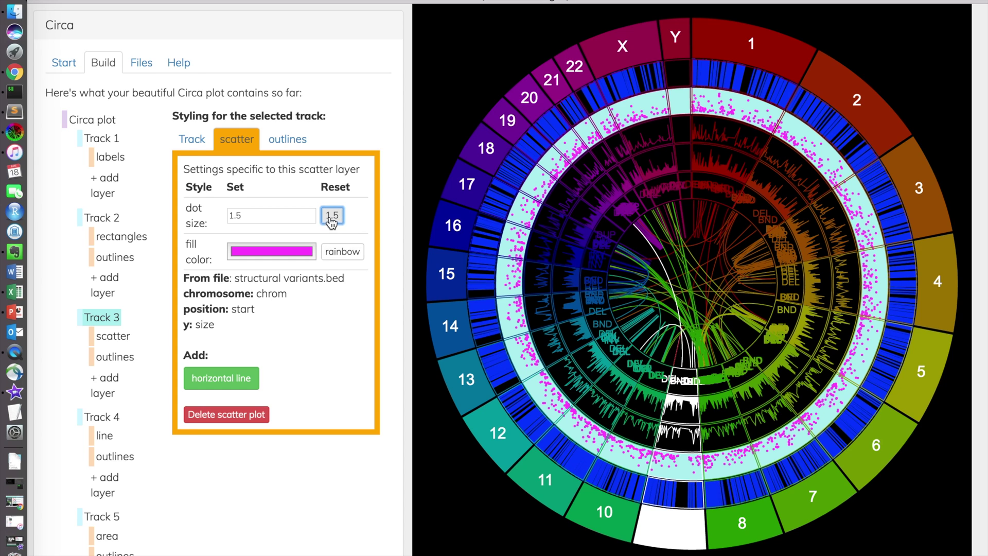
Step: Reset the dot colours, then fill the scatter dots Bubblegum pink
click(342, 252)
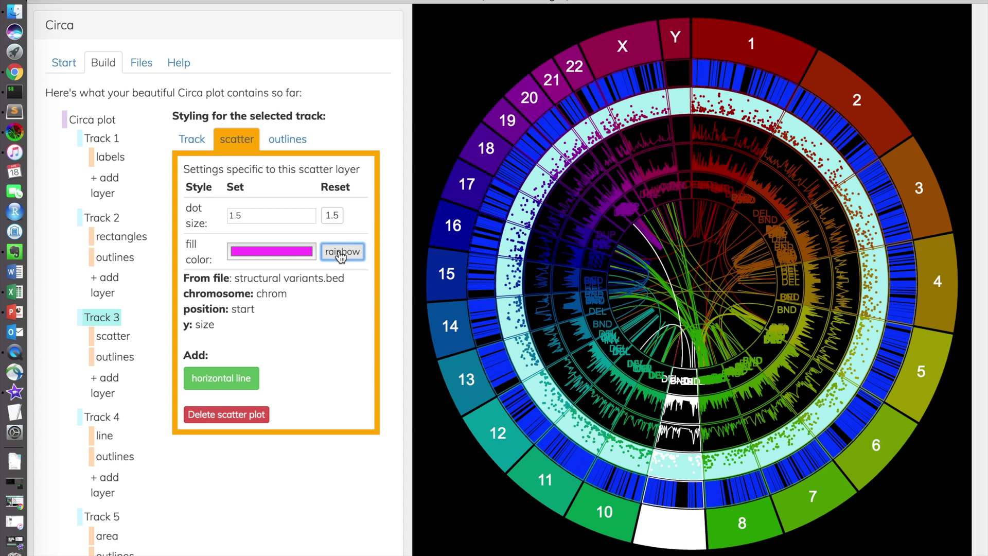
click(292, 251)
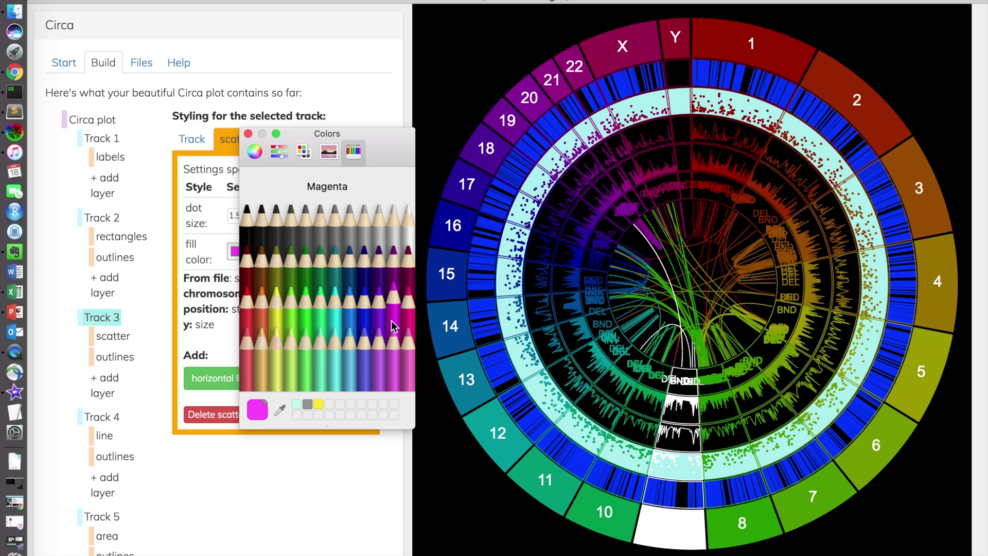
click(394, 345)
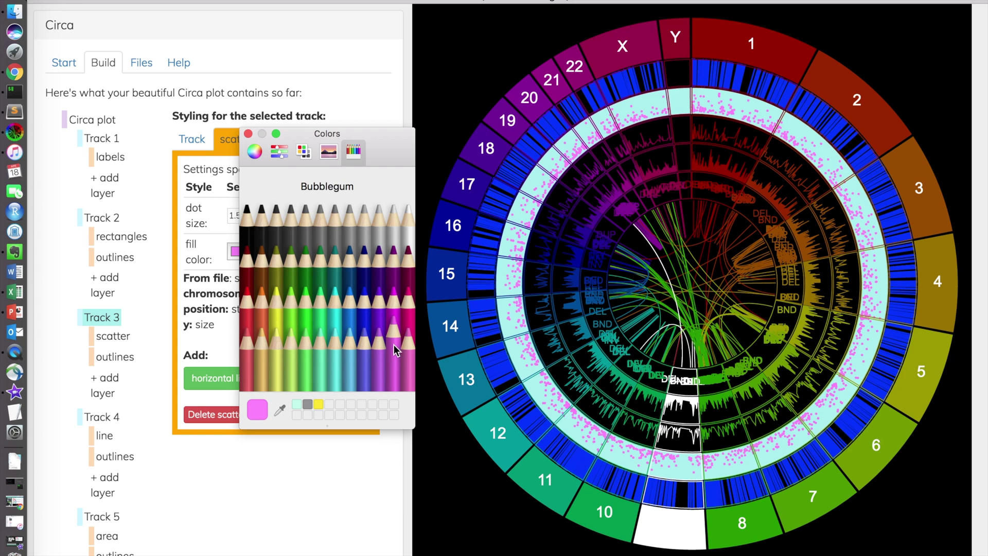
click(248, 134)
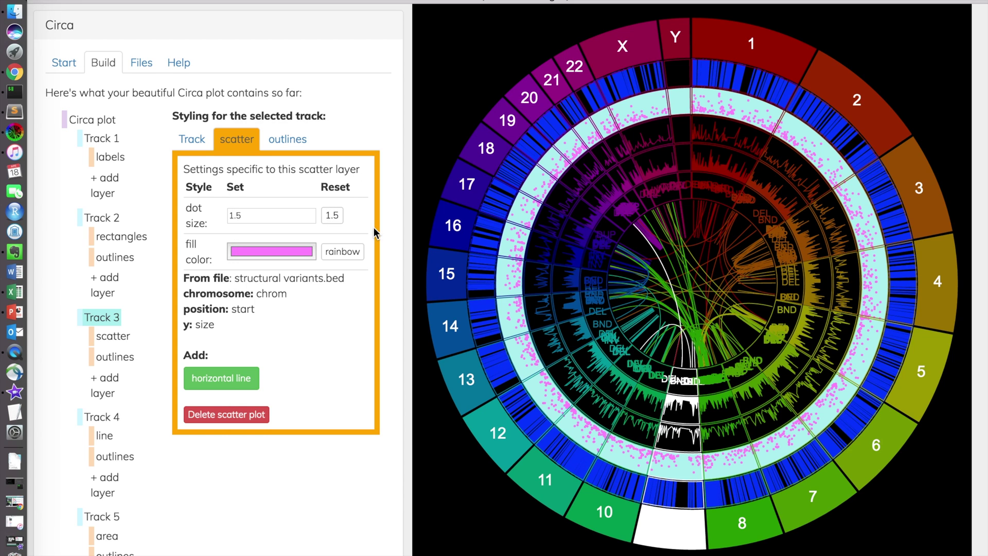
click(573, 153)
click(627, 147)
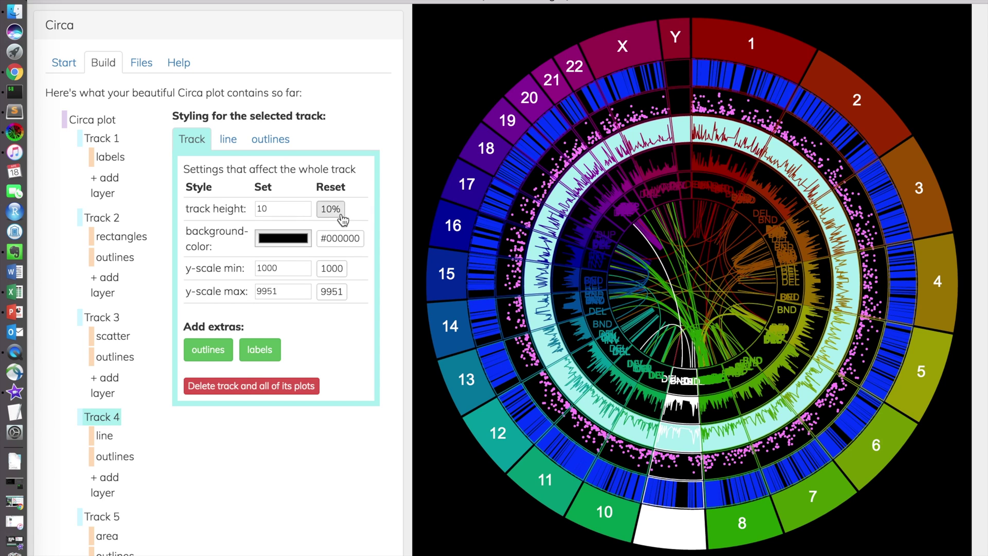
Step: Draw Track 4's line plot in Lemon yellow with a stroke width of 2
click(226, 139)
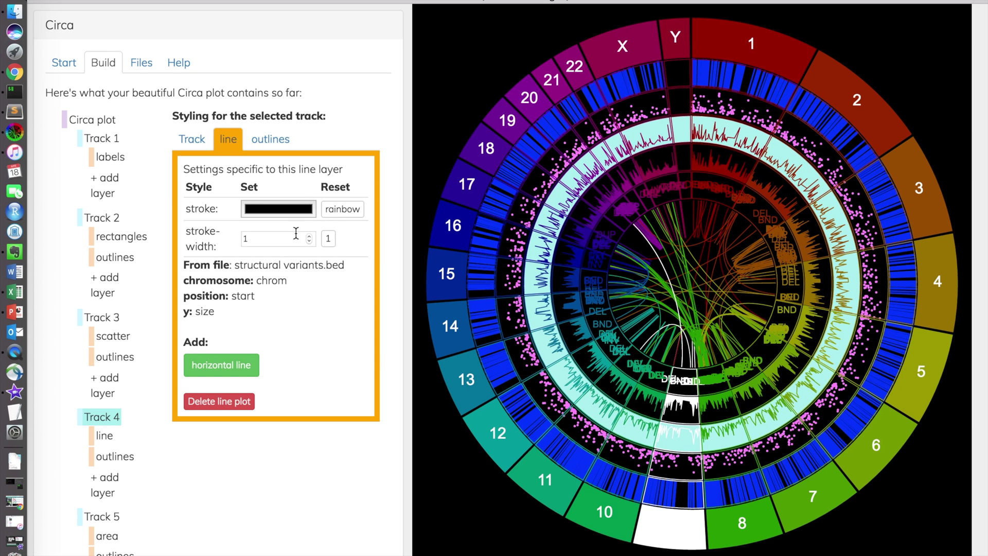
click(234, 243)
text(2)
click(314, 297)
click(304, 213)
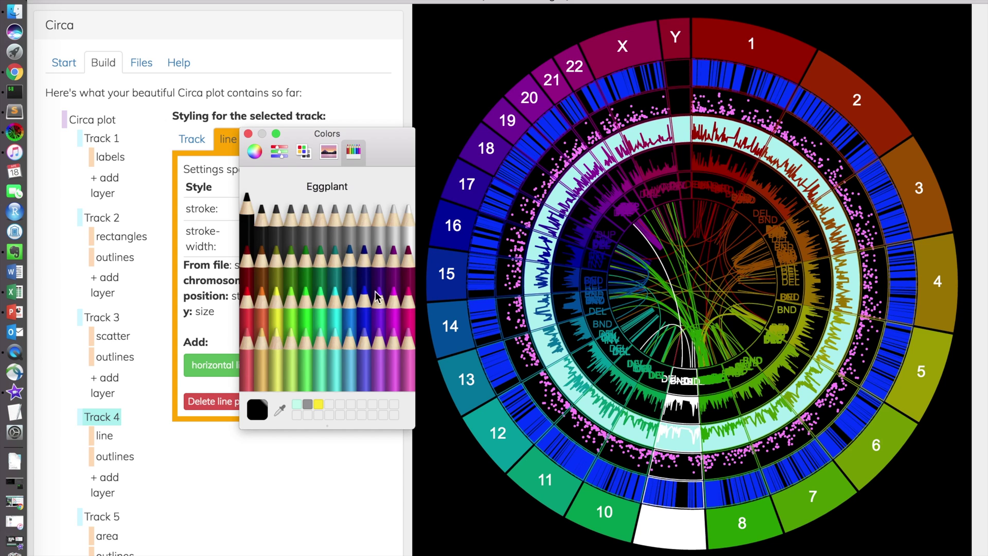
click(277, 298)
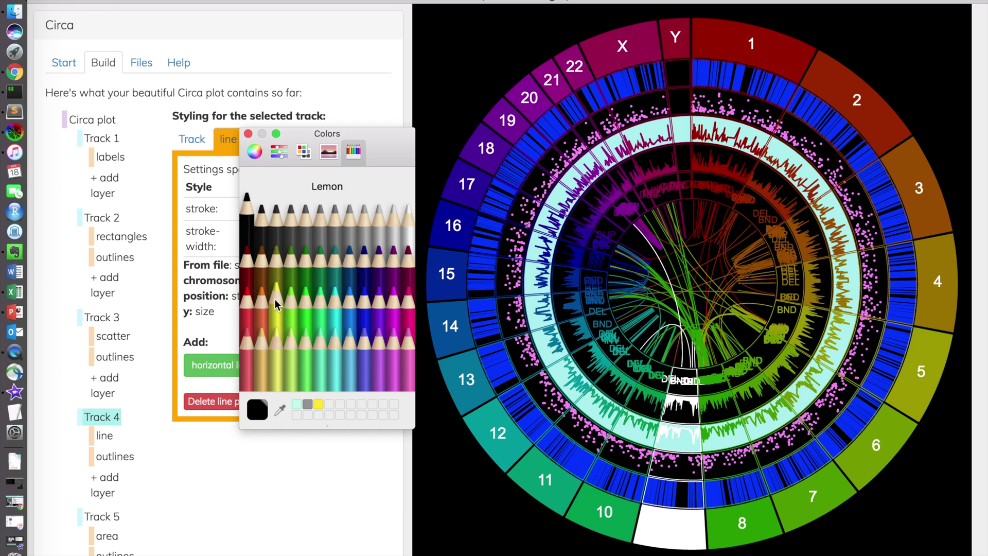
click(249, 134)
scroll(400, 135, down, 1)
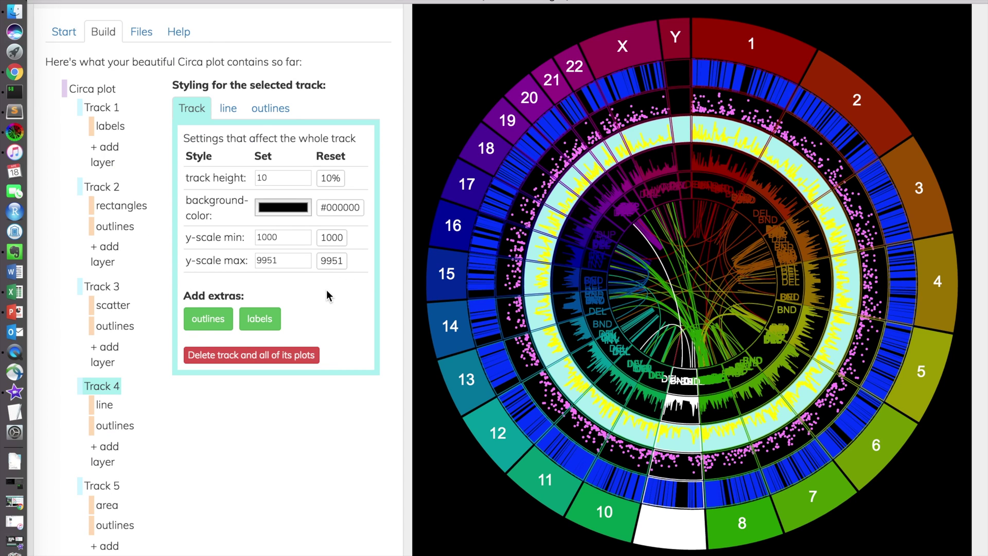
Step: Add a horizontal line layer to Track 4 and colour it Snow white
click(232, 109)
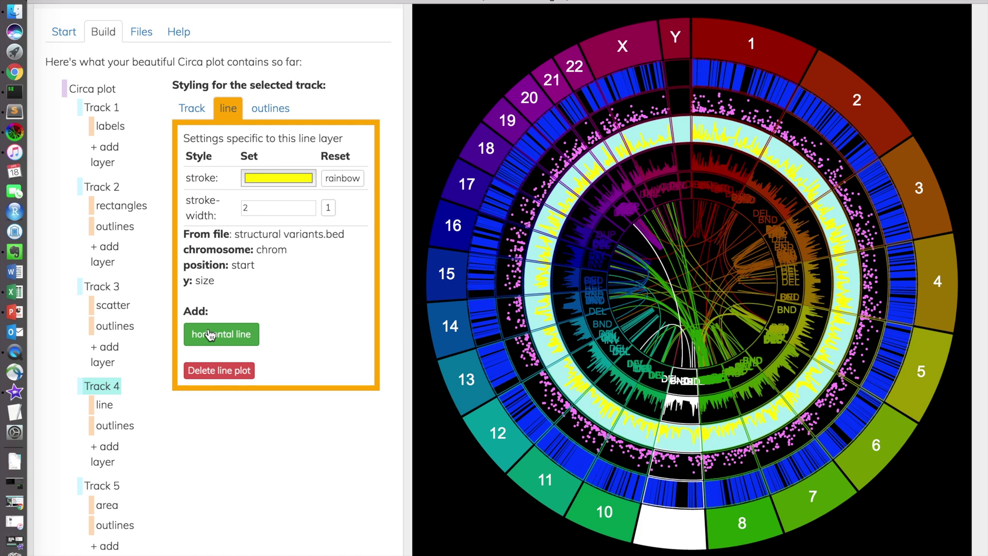
click(233, 336)
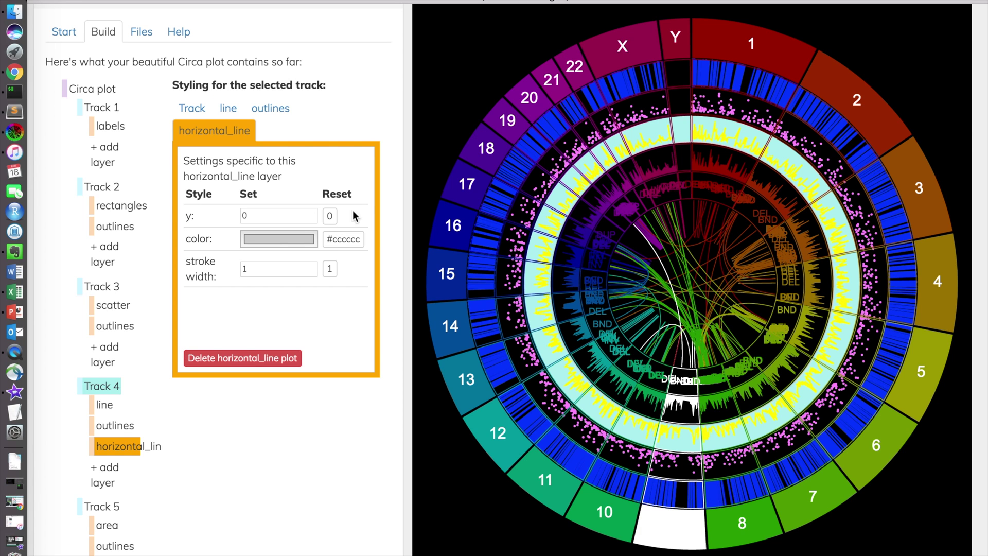
click(276, 239)
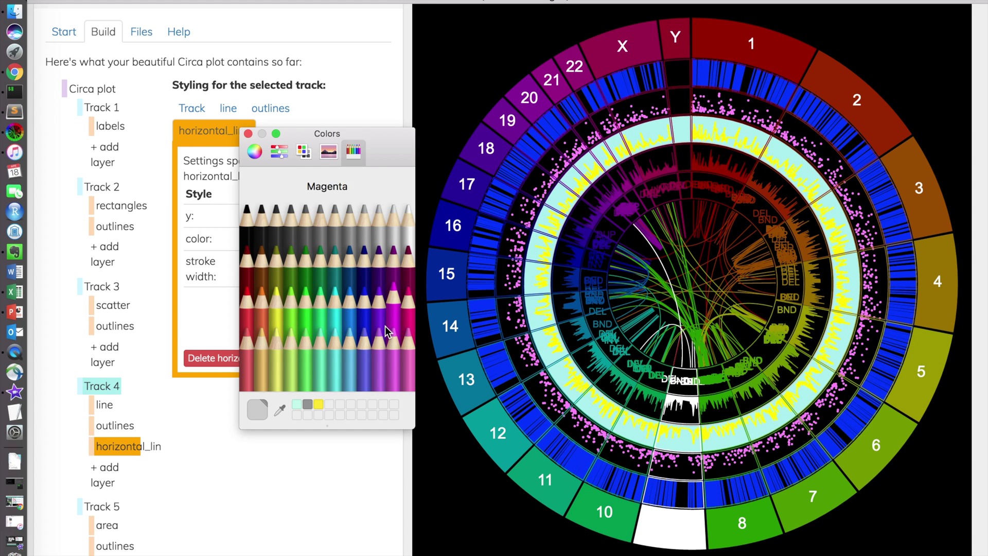
click(408, 223)
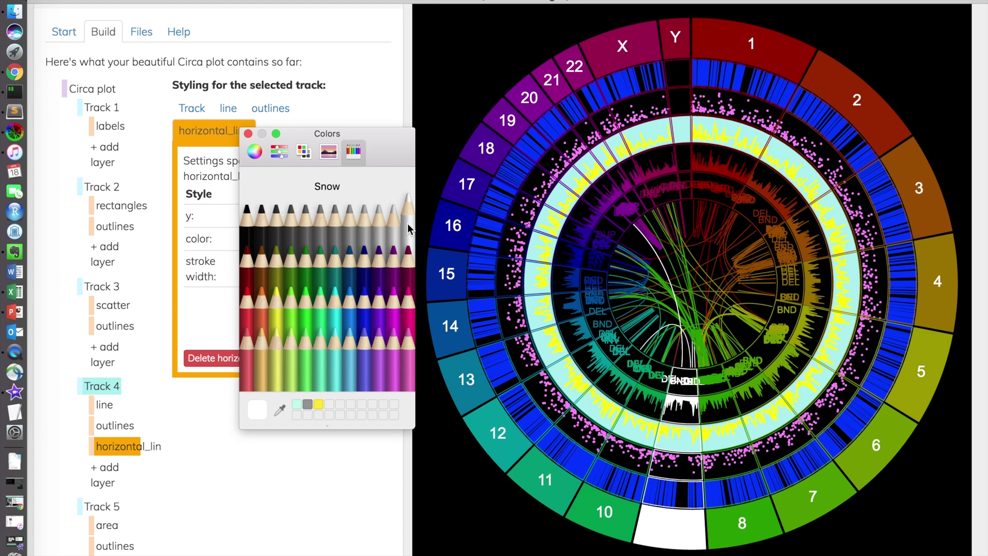
click(248, 133)
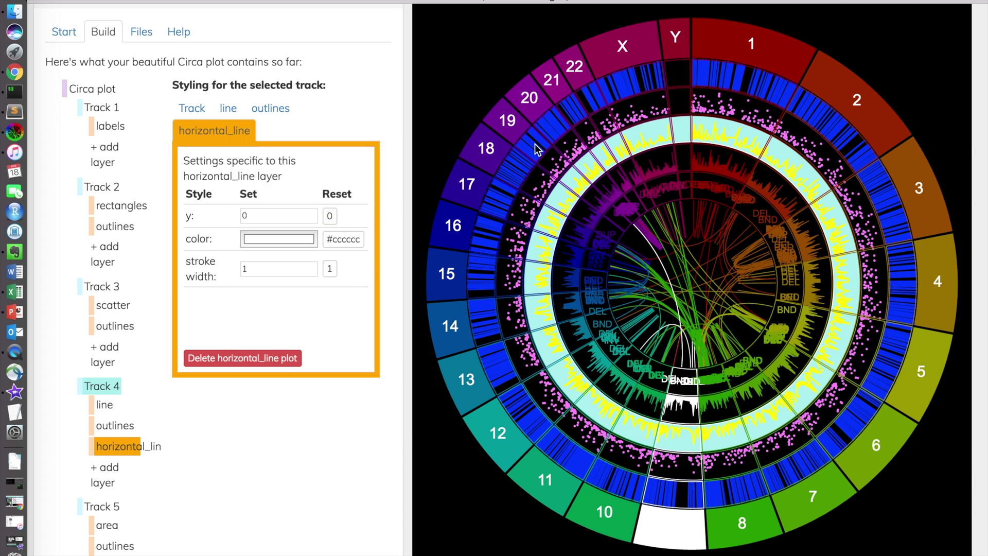
click(604, 162)
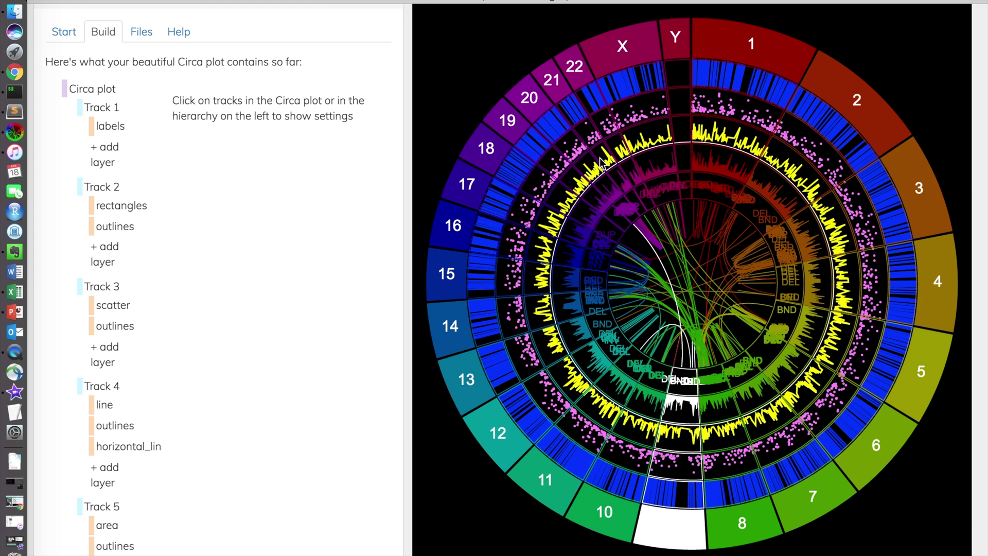
Step: Review Track 4's horizontal line settings and its y-scale min and max fields
click(638, 150)
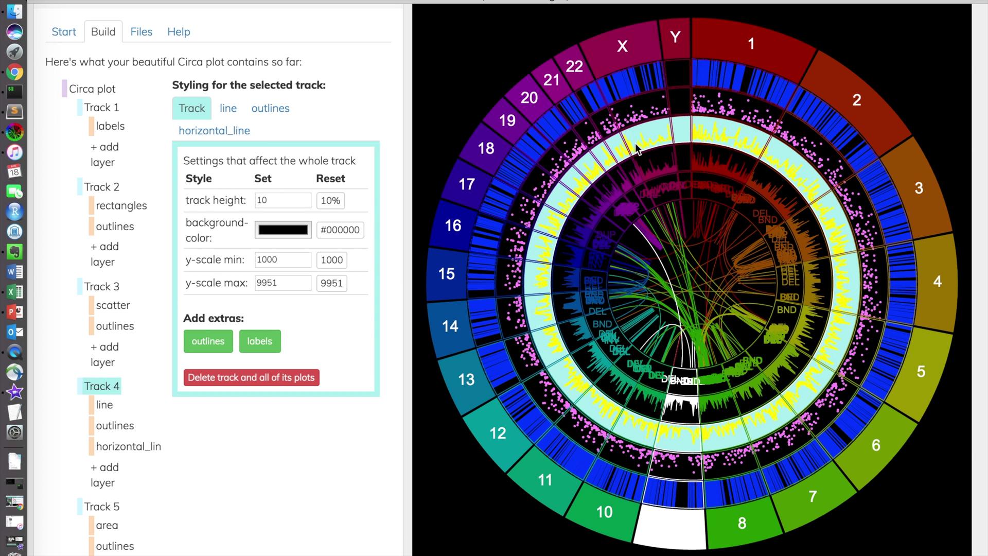
click(228, 108)
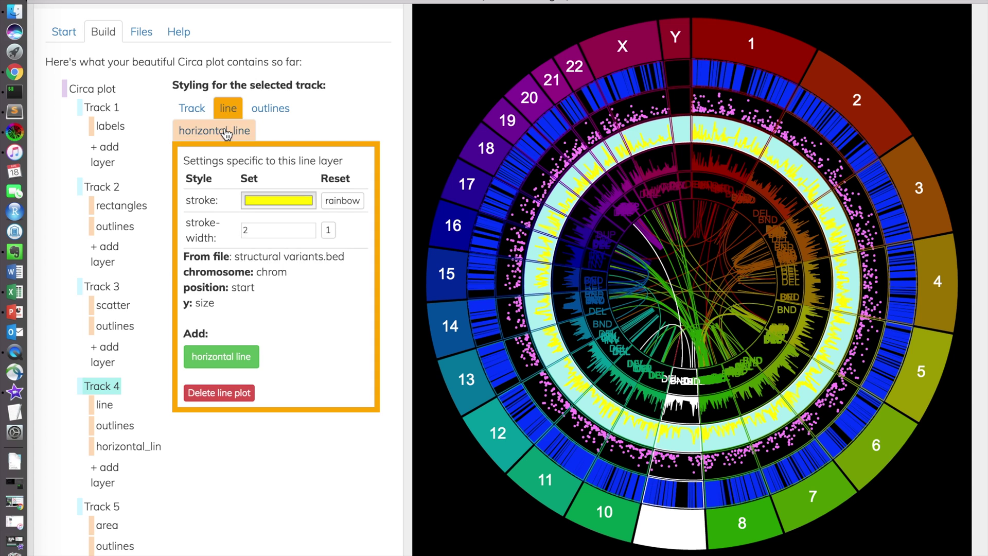
click(225, 130)
drag(264, 215, 237, 215)
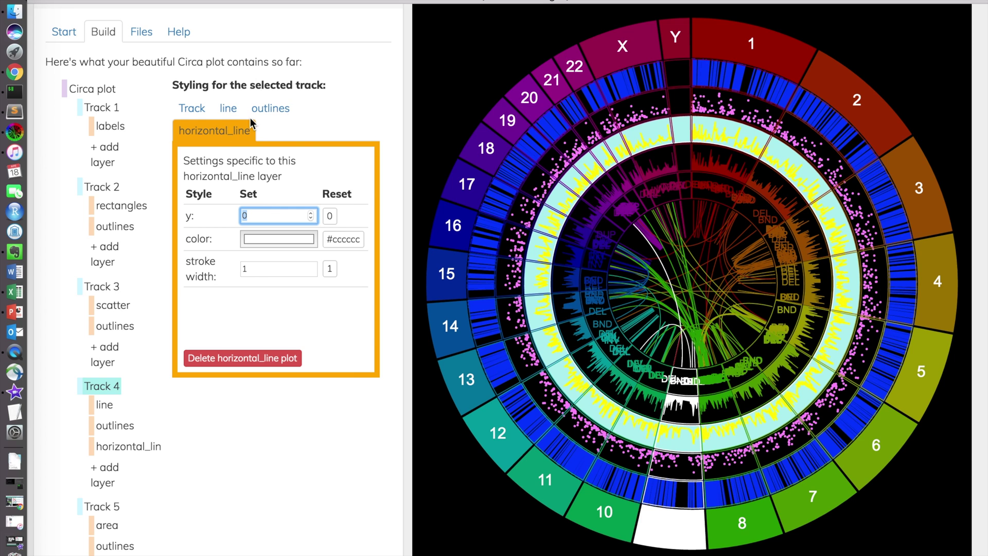
click(228, 108)
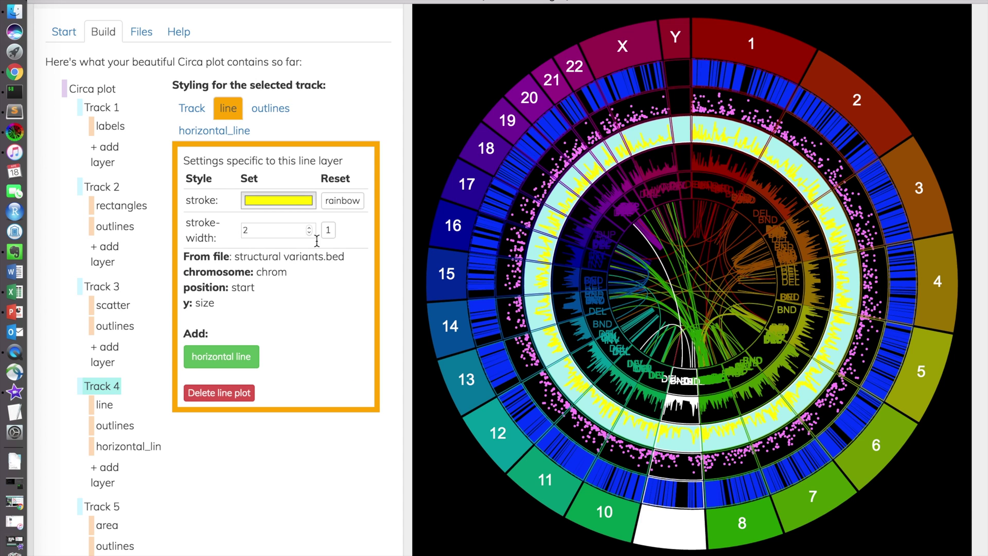
click(206, 113)
drag(182, 259, 250, 262)
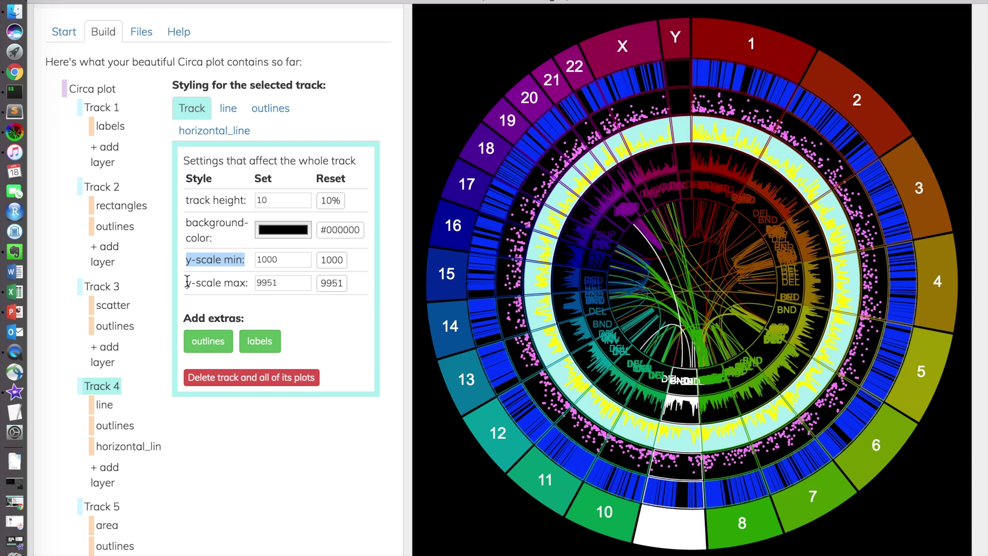
drag(188, 283, 255, 284)
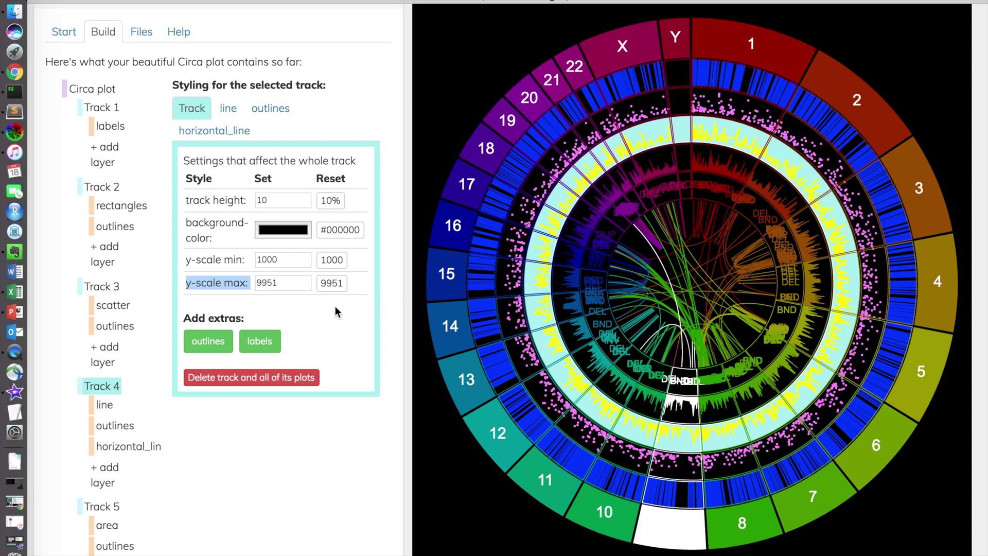
drag(187, 260, 248, 261)
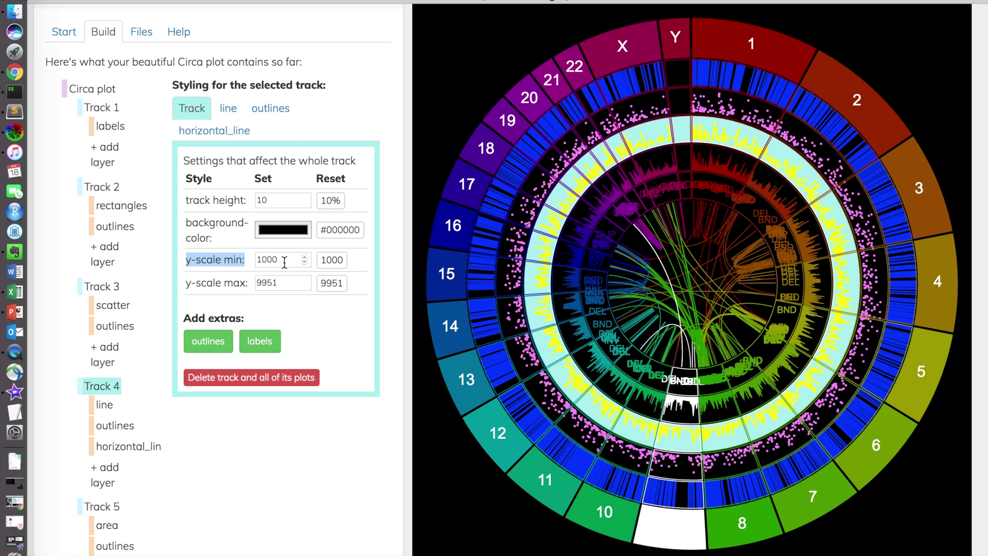
Step: Change Track 4's y-scale maximum from 9951 to 10000
drag(287, 260, 249, 258)
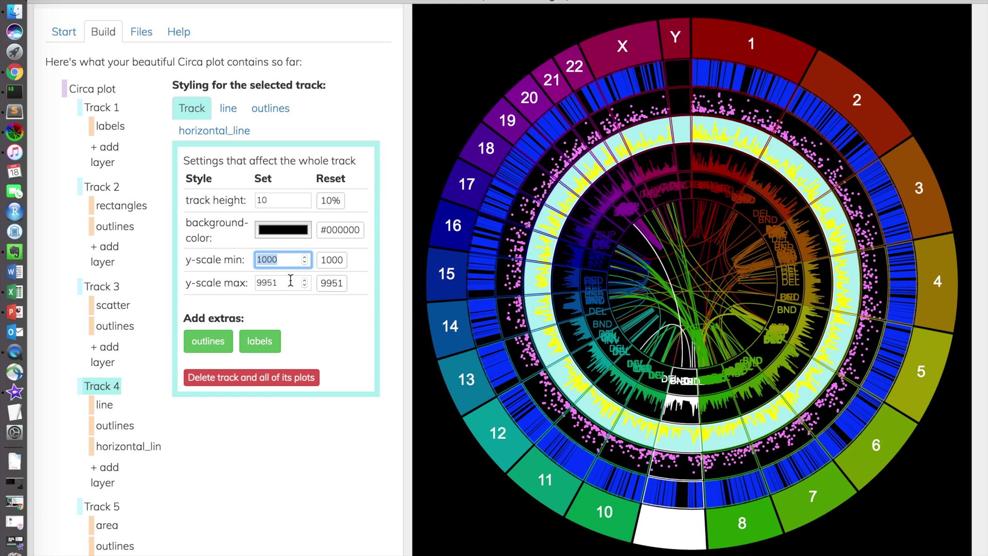
drag(291, 280, 242, 278)
text(1)
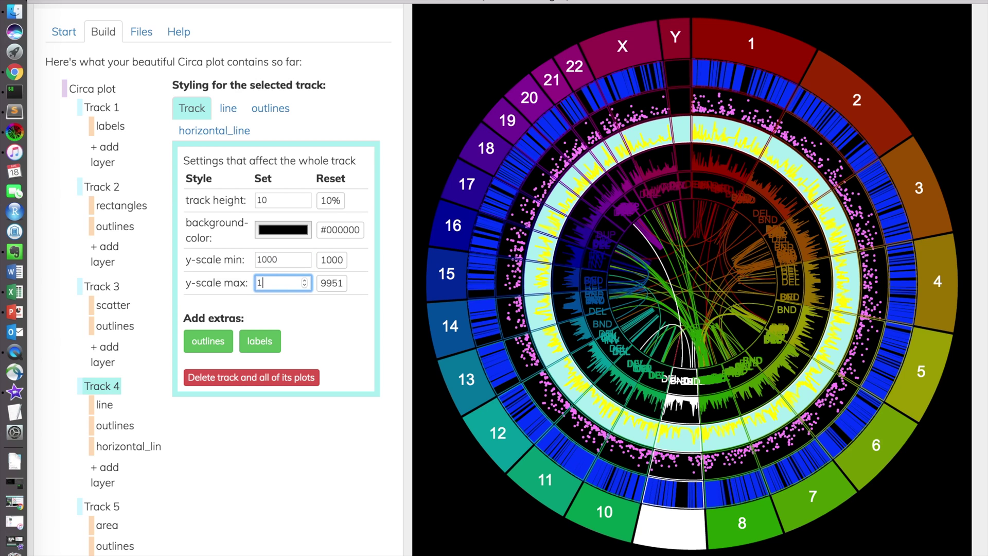
text(0000)
click(307, 309)
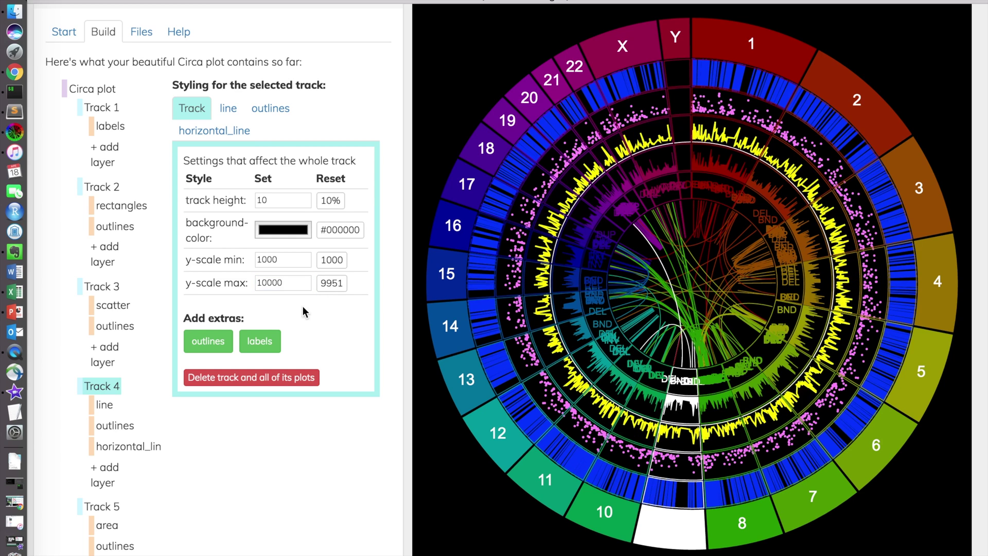
click(228, 131)
Step: Set the horizontal line's y position to 4000 and stroke width to 3
click(237, 215)
double_click(237, 216)
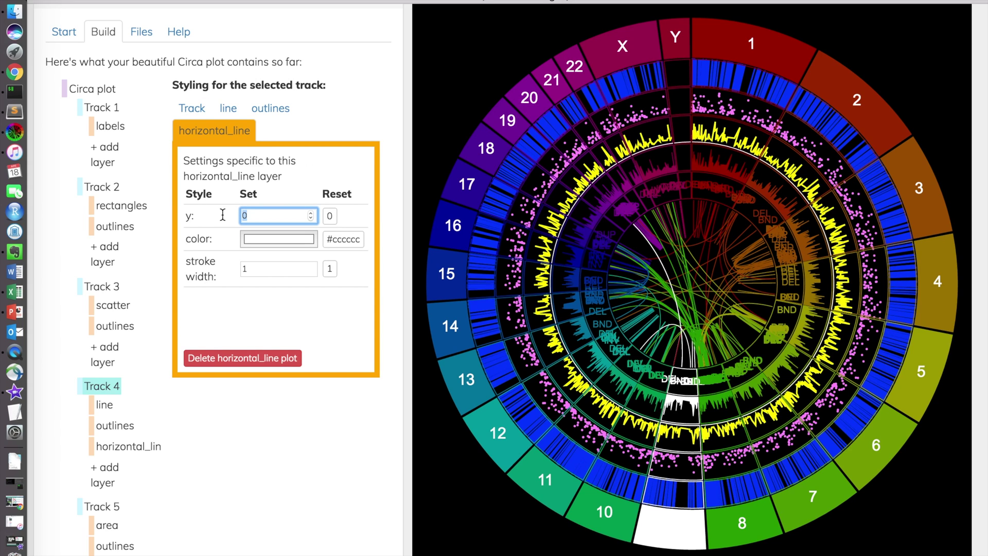
text(4000)
click(277, 307)
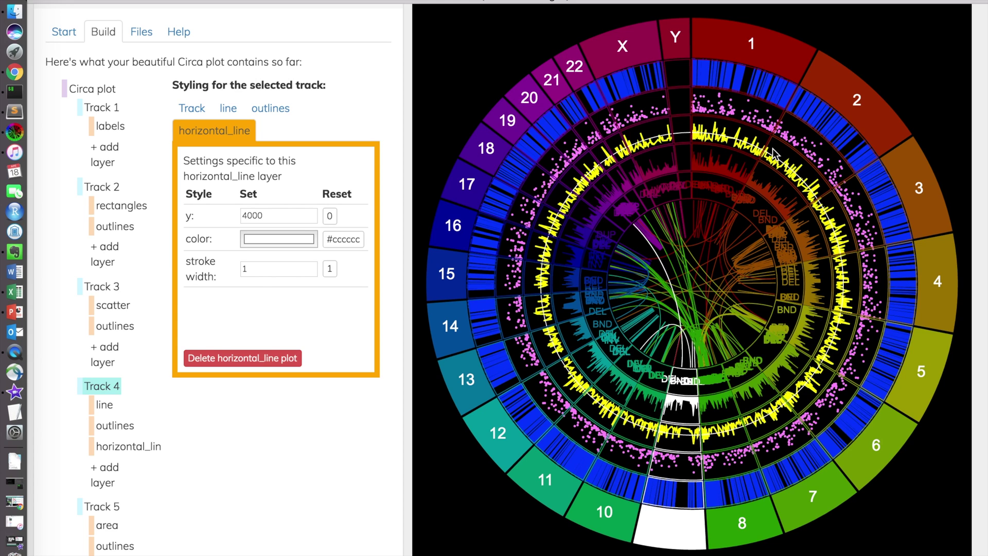
double_click(256, 268)
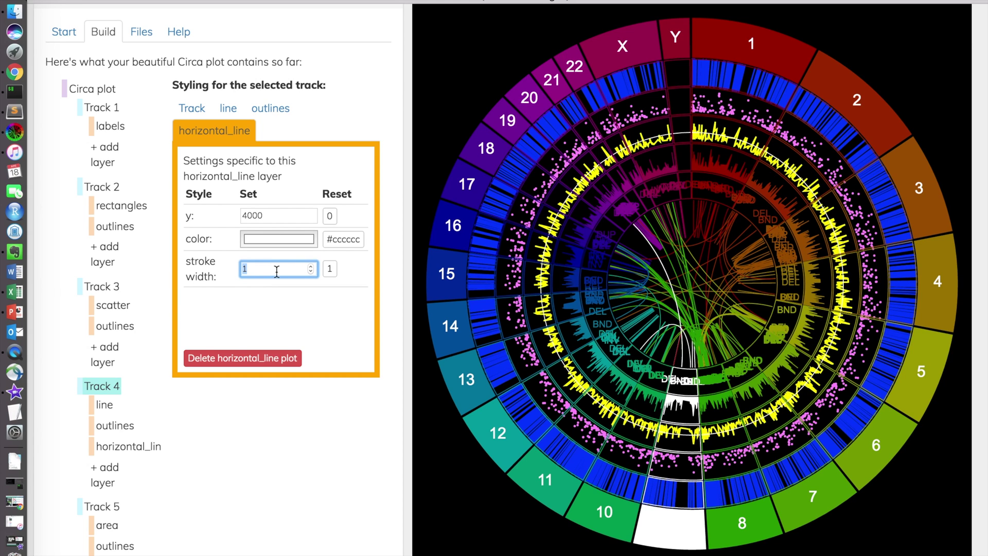
text(3)
click(280, 301)
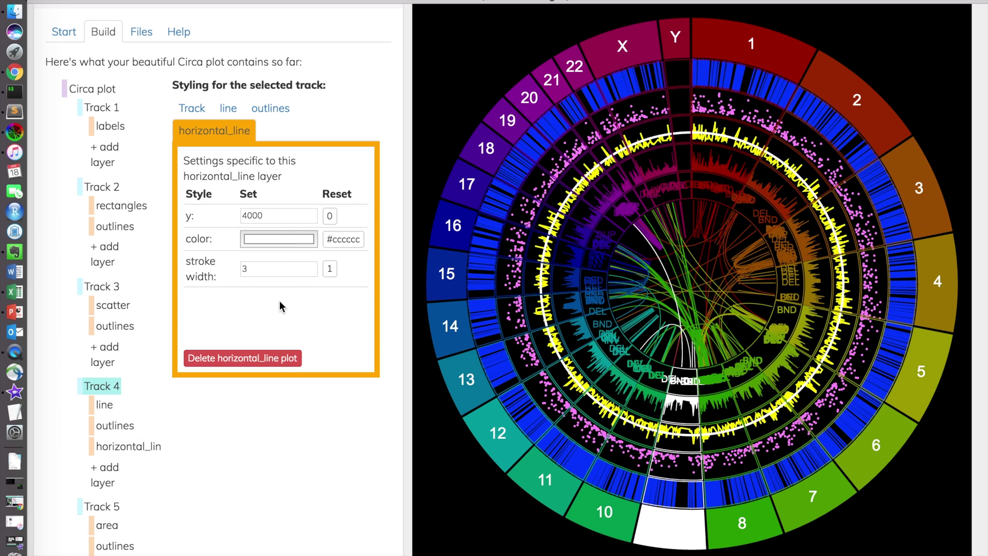
Step: Colour the horizontal line Maraschino red
click(281, 240)
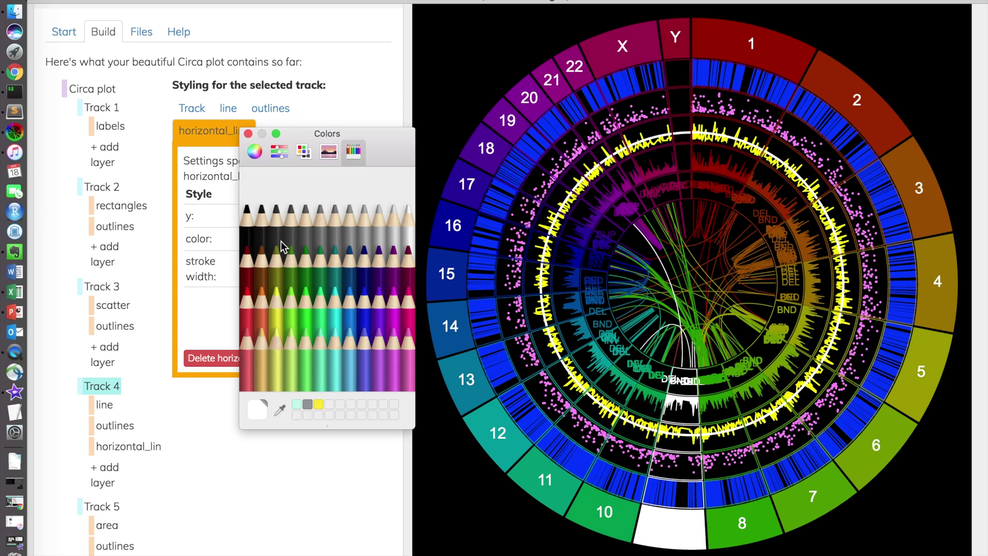
click(341, 261)
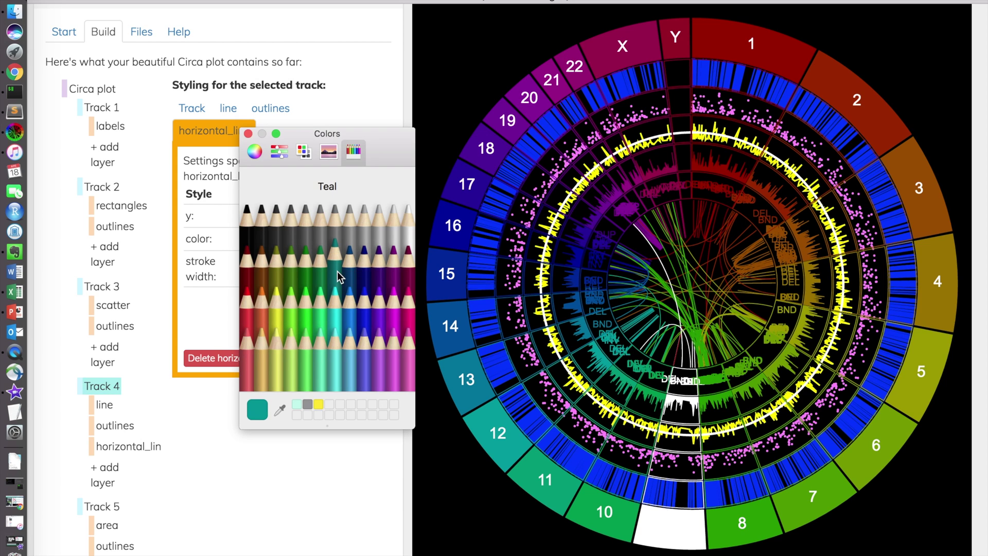
click(249, 304)
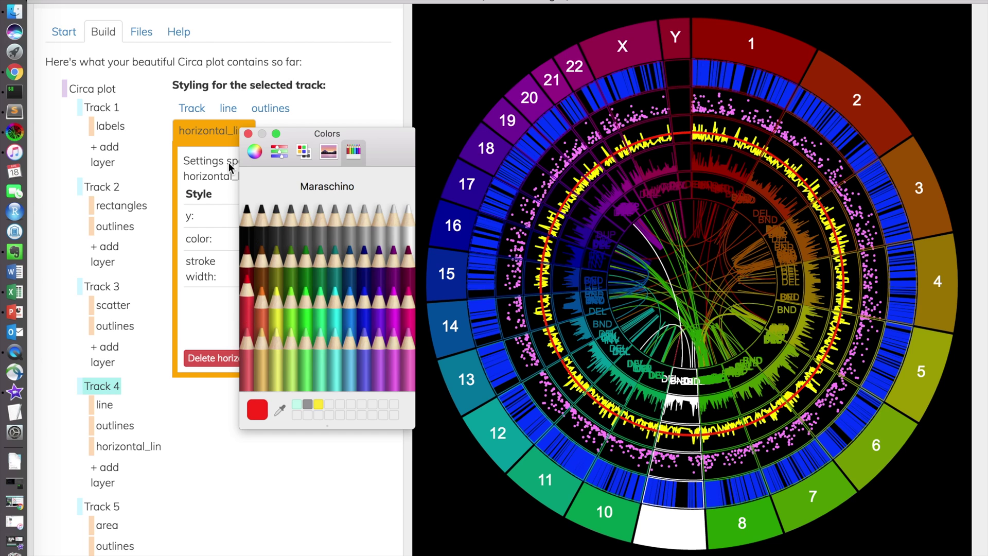
click(246, 135)
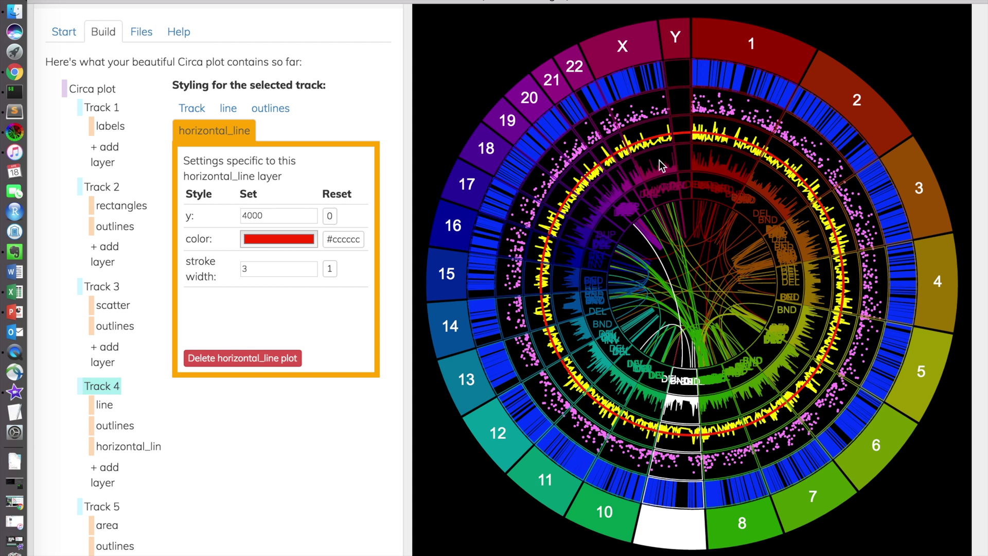
scroll(250, 326, down, 4)
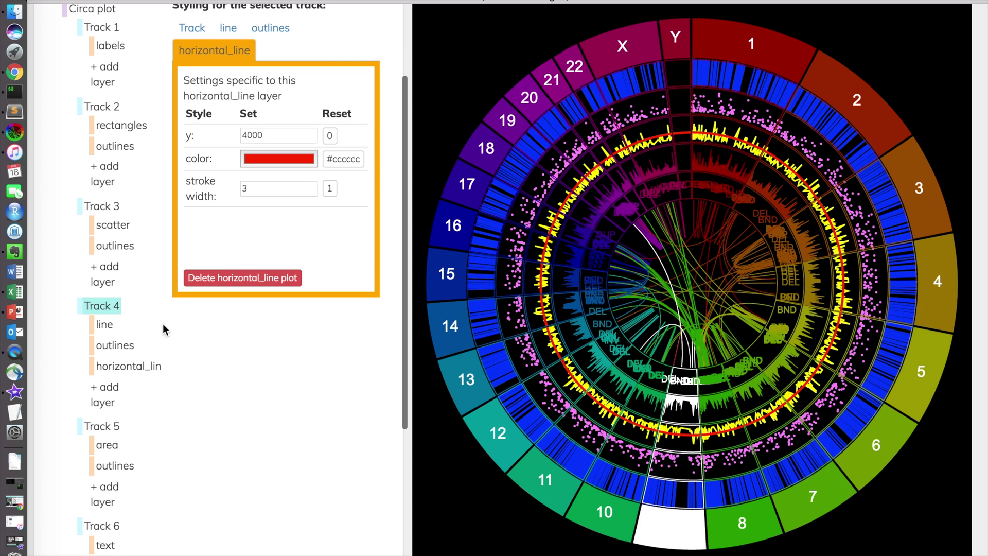
Step: Review Track 4's line, outlines and horizontal_line layer settings
click(116, 328)
click(119, 346)
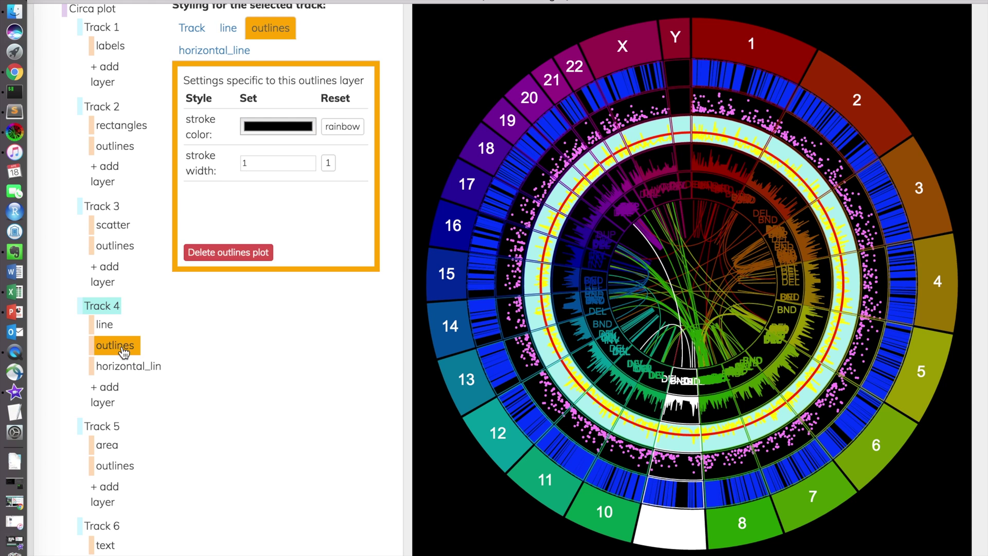
click(135, 371)
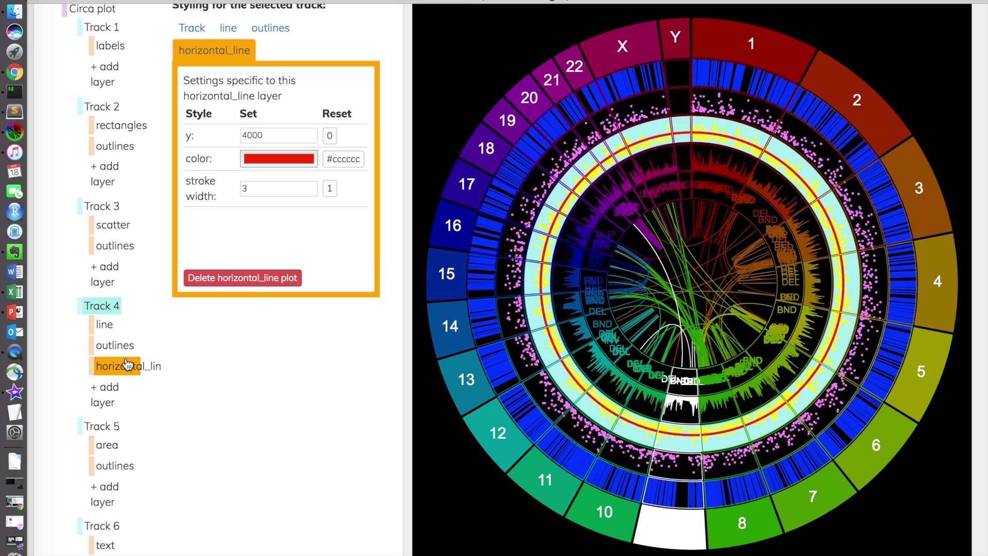
scroll(128, 365, up, 3)
scroll(127, 355, down, 4)
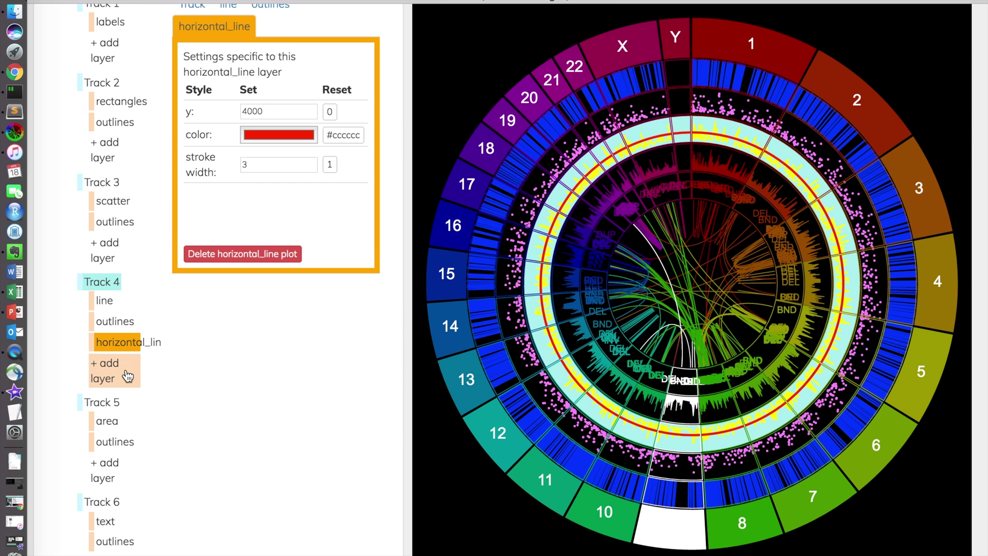
Step: Select the Track 5 area ring in the plot to show its settings
scroll(135, 378, down, 3)
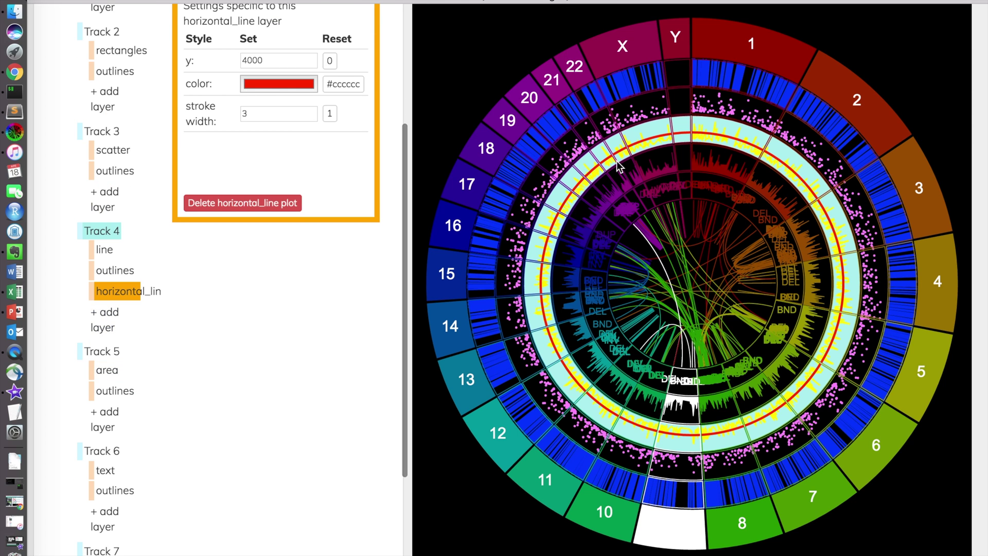
click(637, 171)
scroll(386, 205, up, 8)
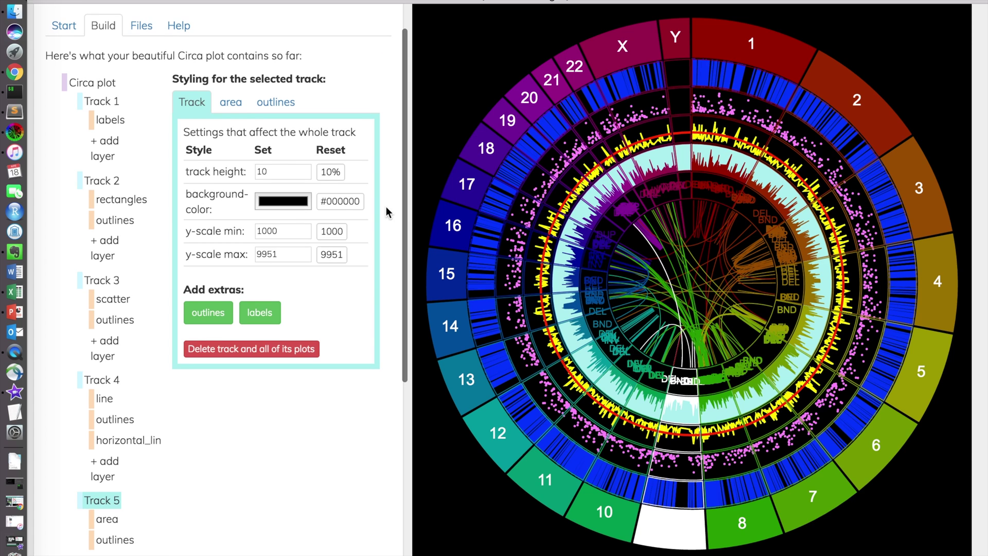
Step: Add a horizontal_line layer to Track 5's area plot, coloured Snow white
click(233, 100)
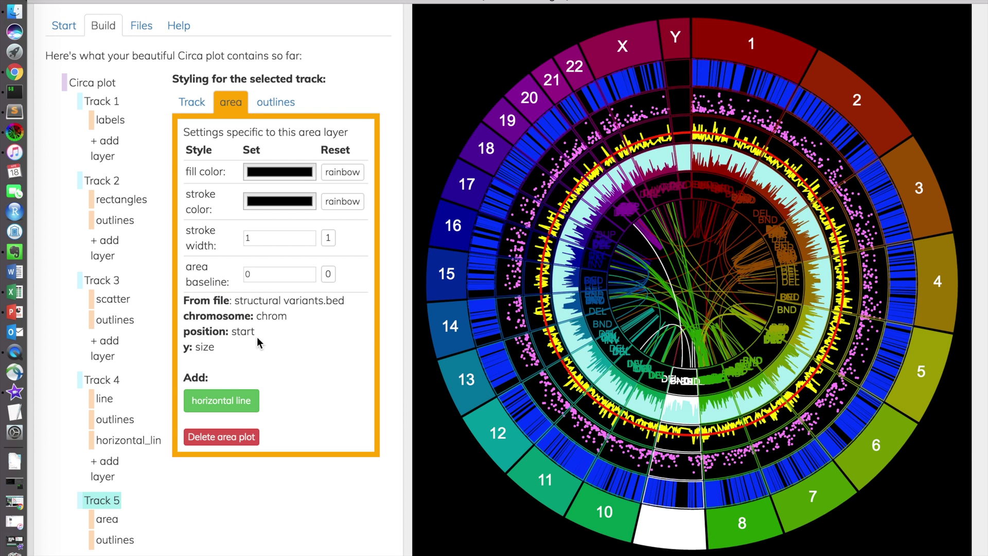
click(228, 401)
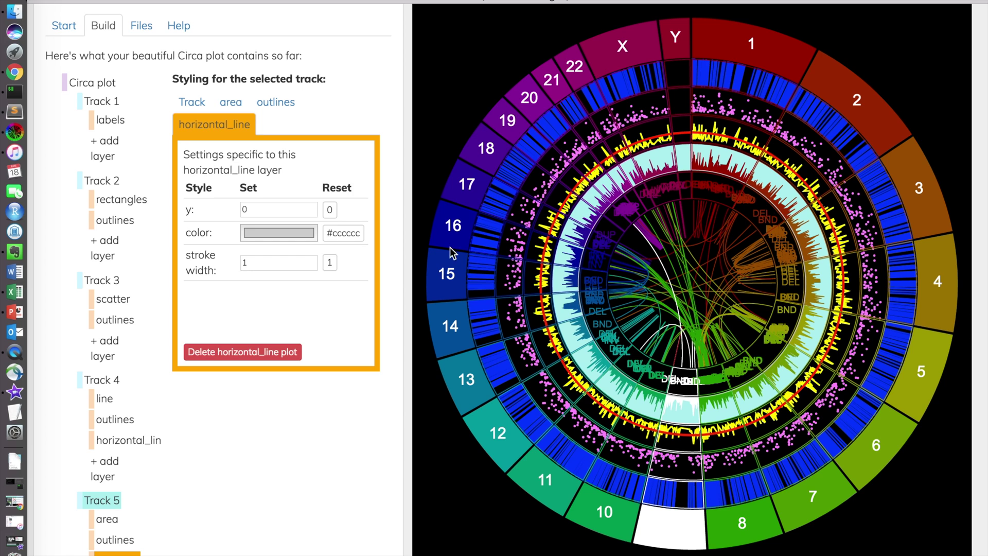
click(291, 236)
click(407, 214)
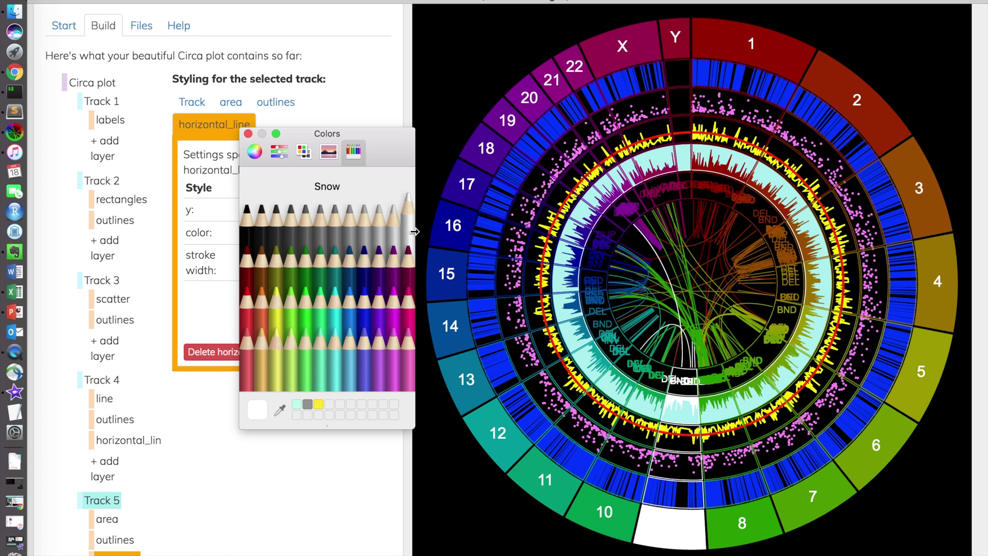
click(248, 134)
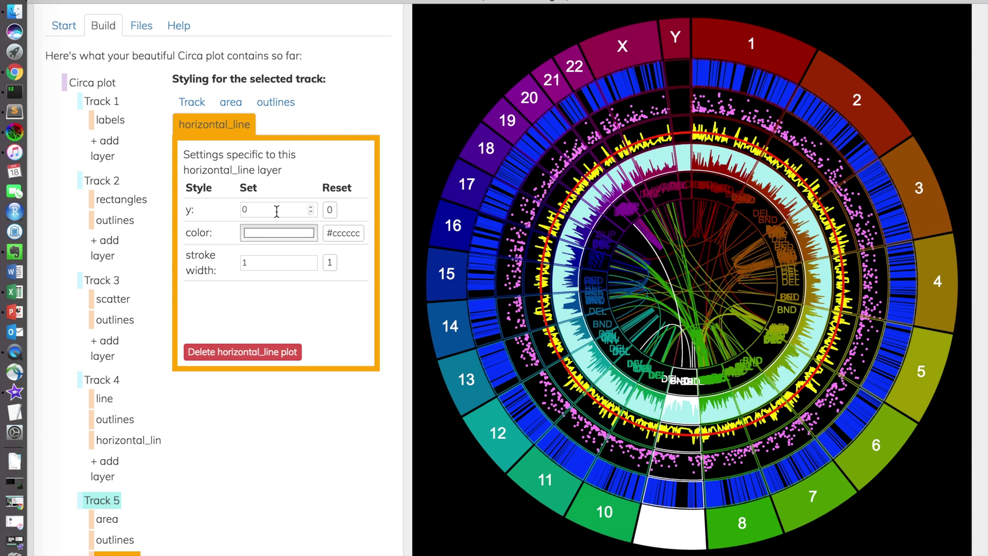
click(226, 104)
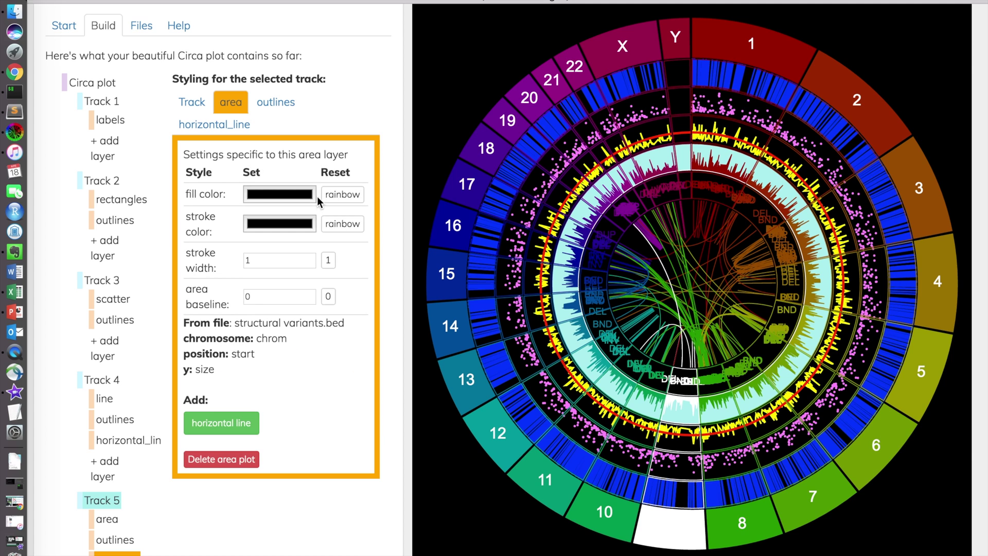
Step: Set the Track 5 area fill colour to Turquoise and preview the plot
click(297, 194)
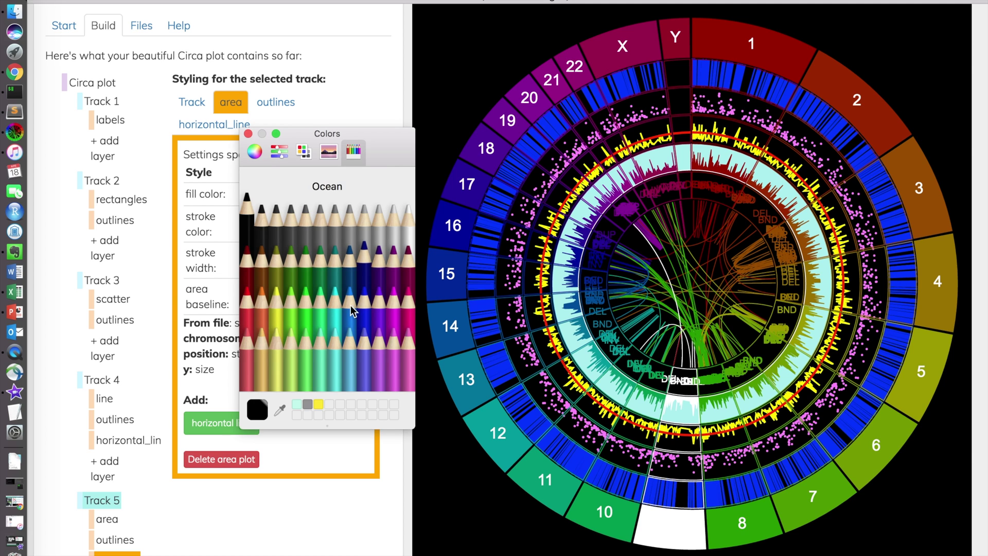
click(338, 314)
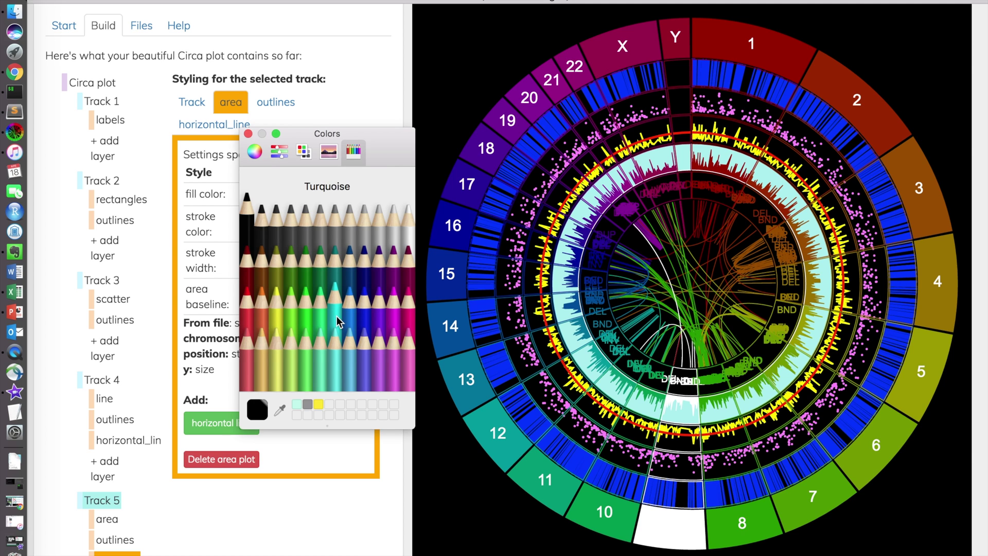
click(248, 134)
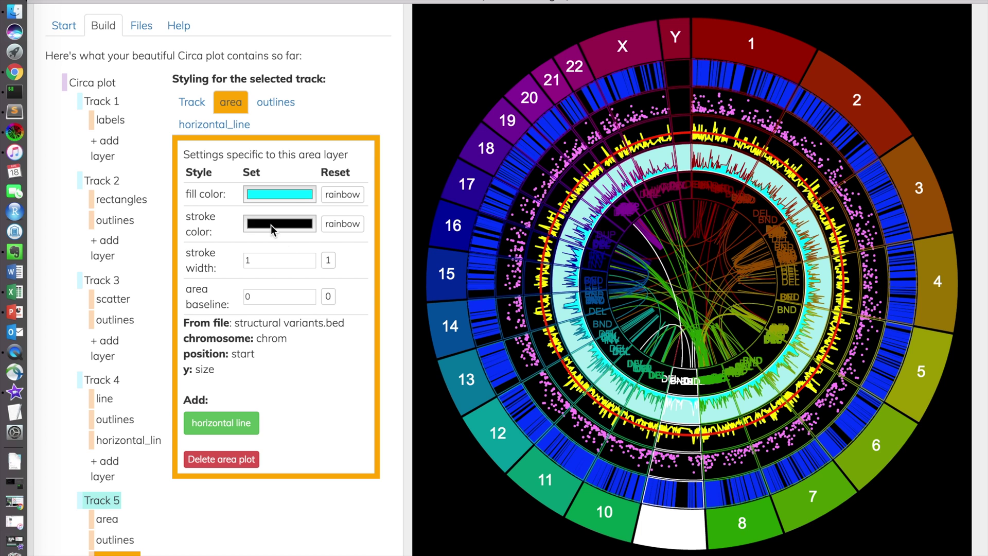
click(686, 166)
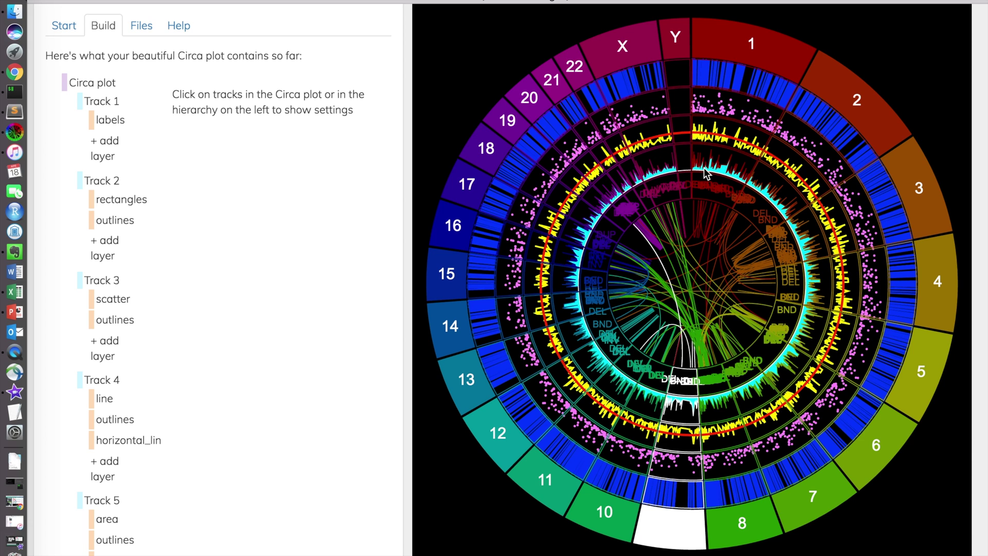
Step: Give the area plot a red stroke colour and preview the result
click(735, 169)
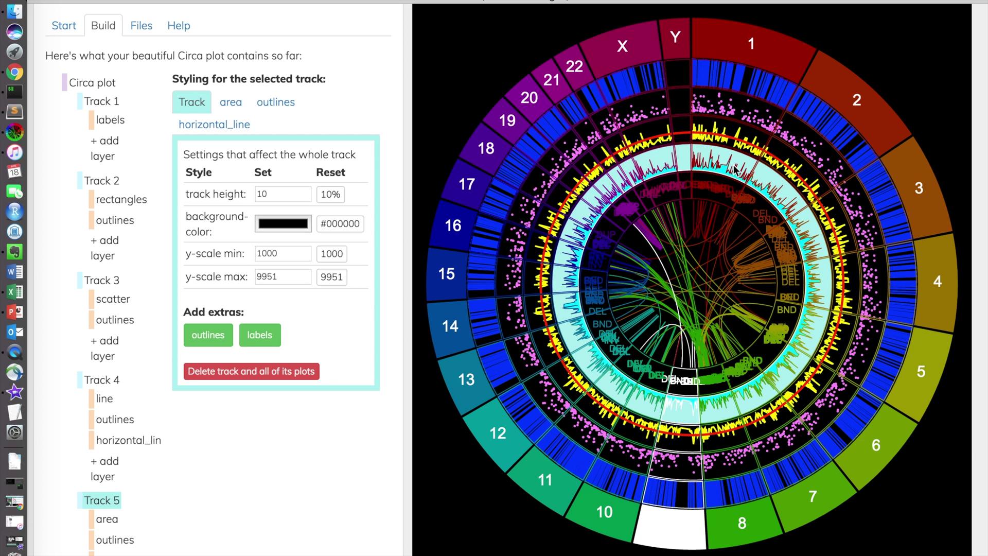
click(232, 103)
click(278, 222)
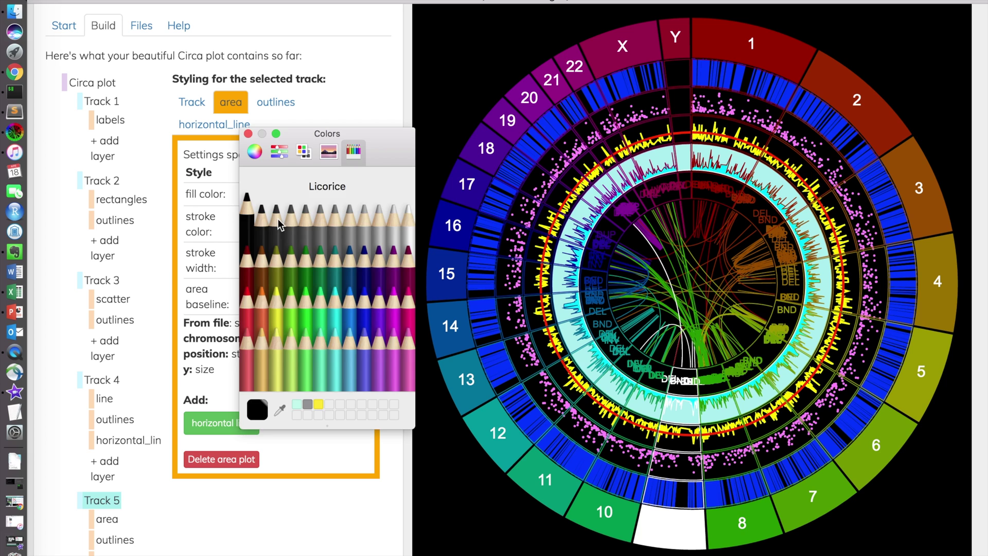
click(248, 311)
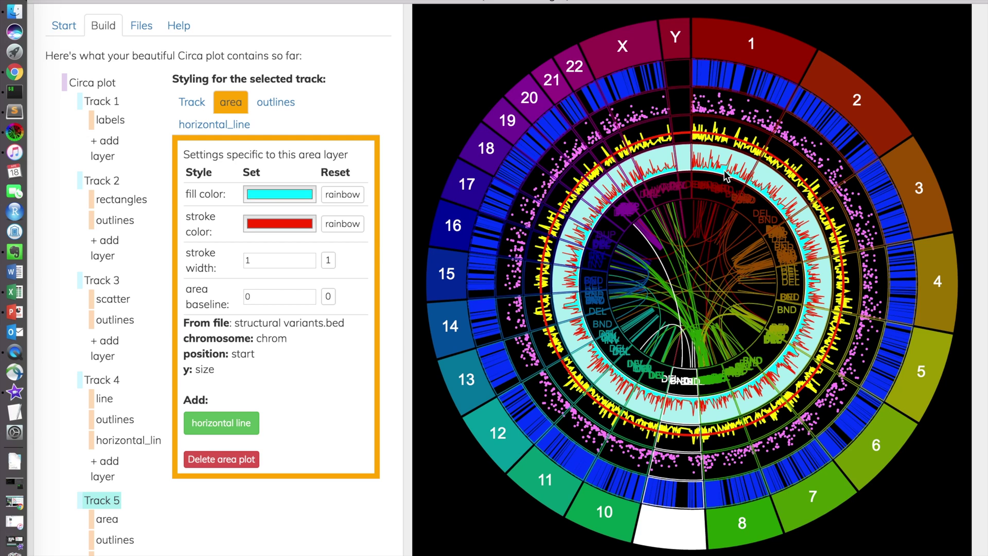
click(386, 250)
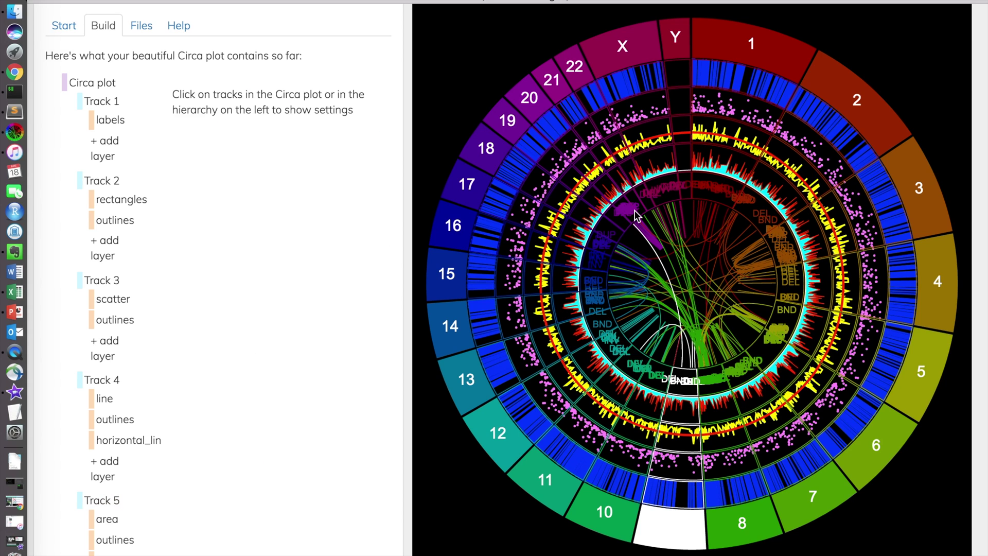
click(648, 168)
Step: Select the variant label track and try a label size of 5
click(648, 169)
click(655, 188)
click(229, 102)
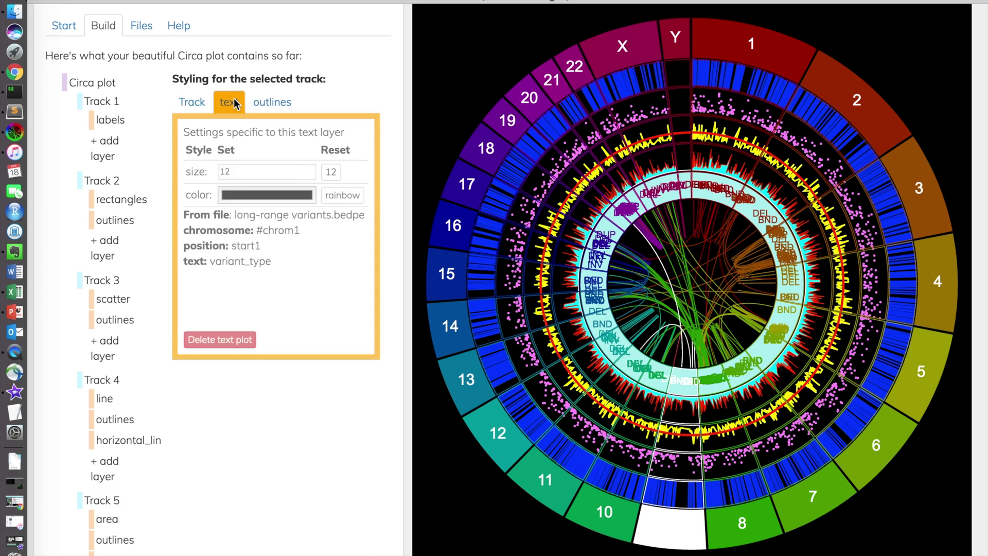
click(198, 170)
key(Right)
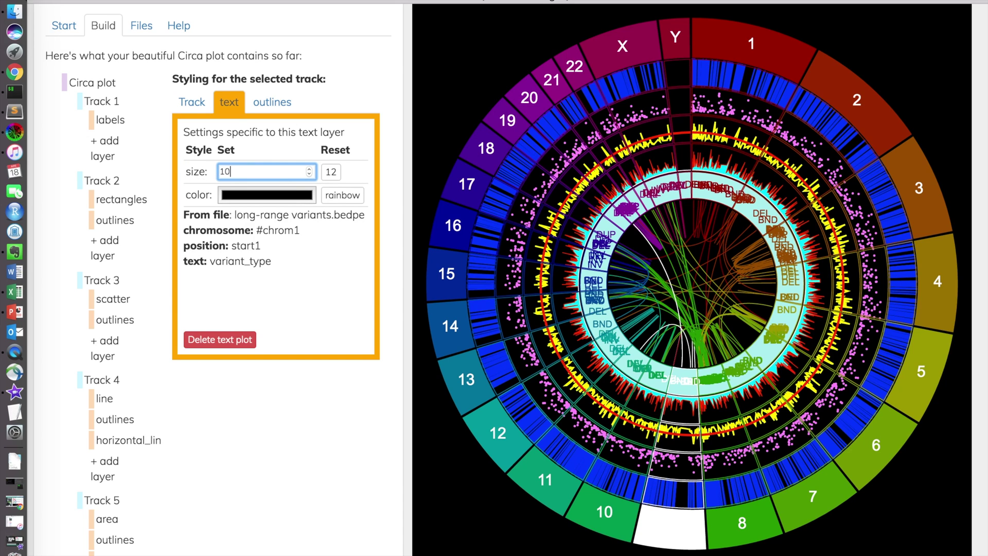
key(BackSpace)
key(BackSpace)
text(5)
click(318, 257)
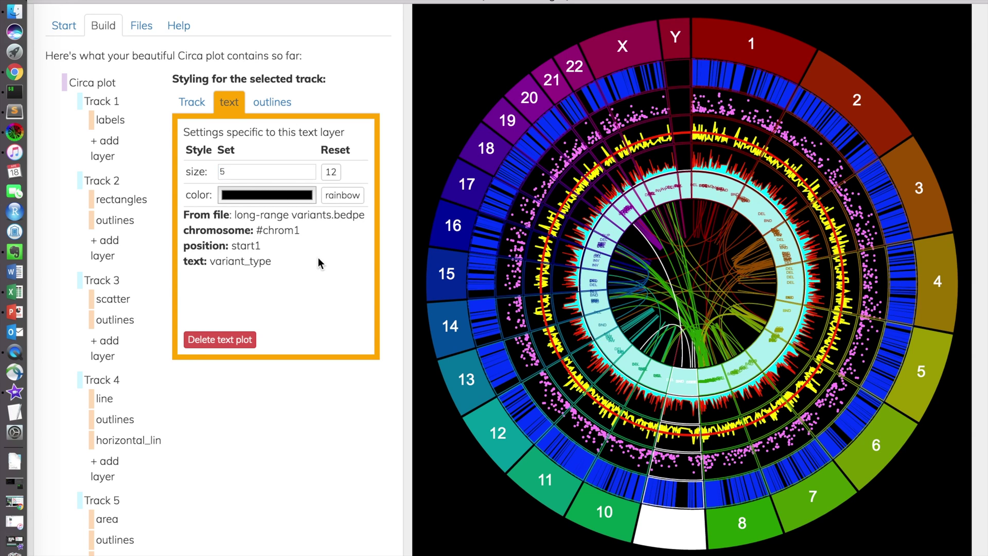
Step: Colour the labels Snow white and reset their size to 12
click(252, 171)
click(267, 197)
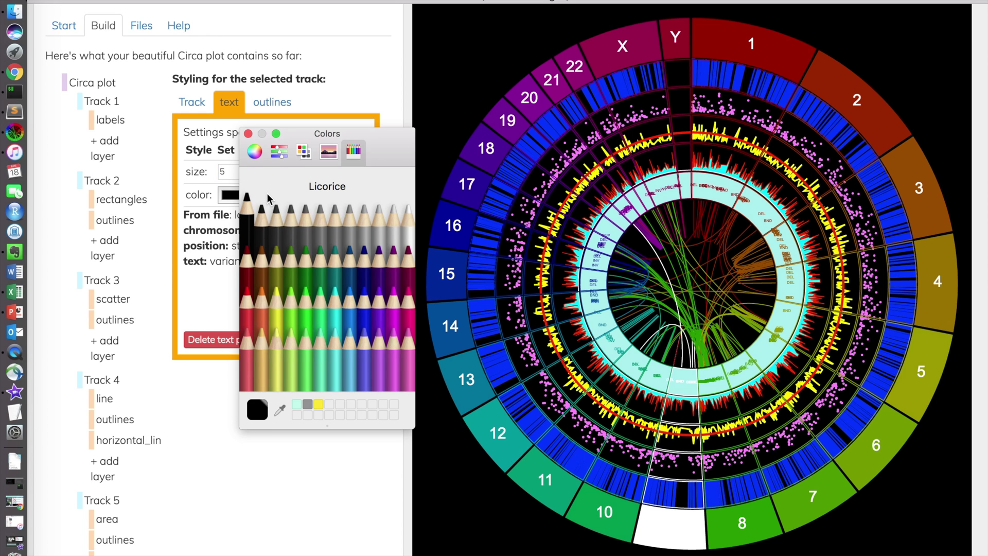
click(409, 219)
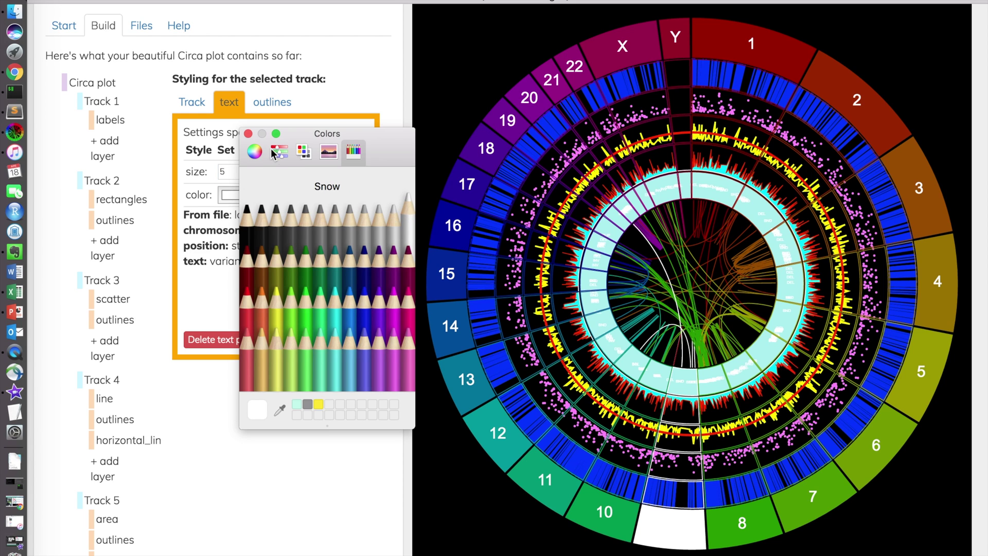
click(248, 135)
click(268, 172)
click(338, 173)
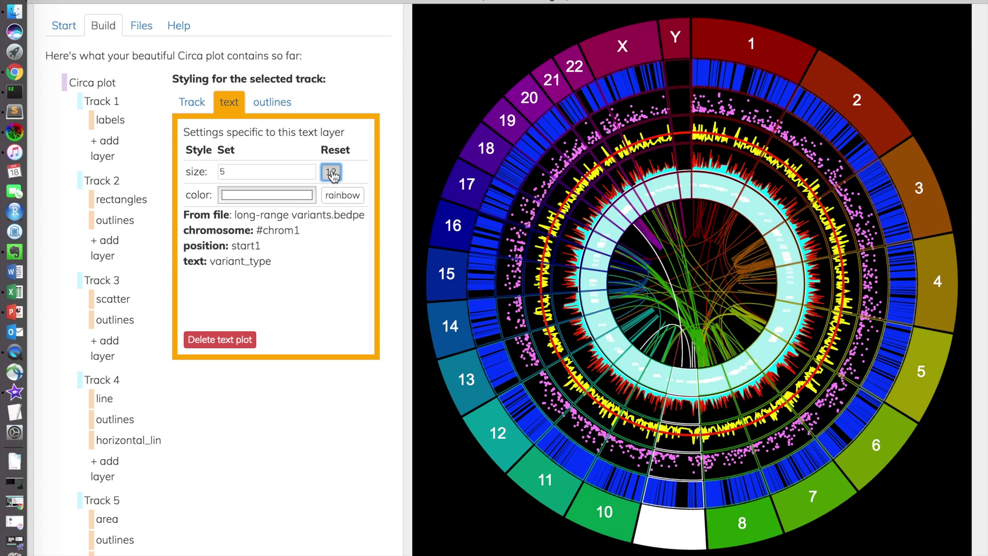
click(635, 202)
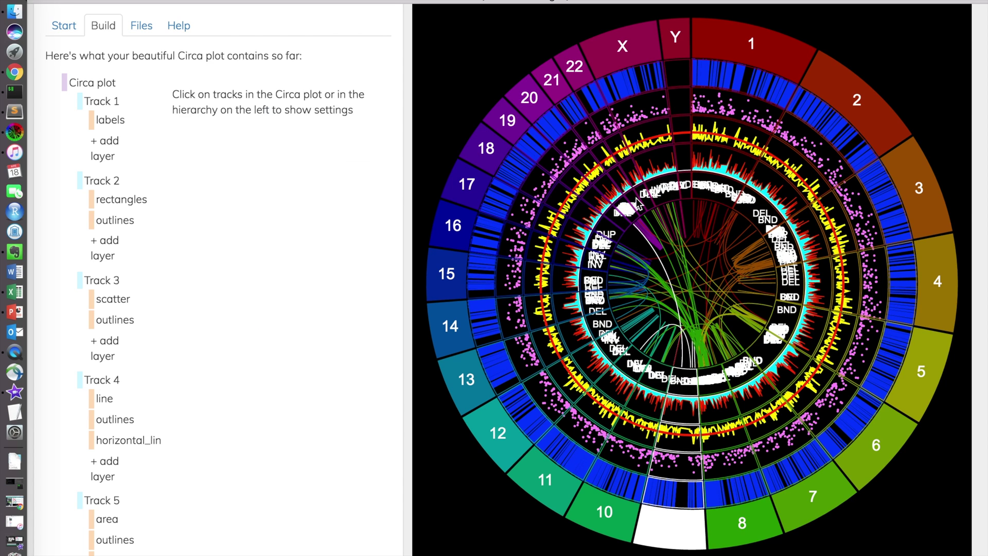